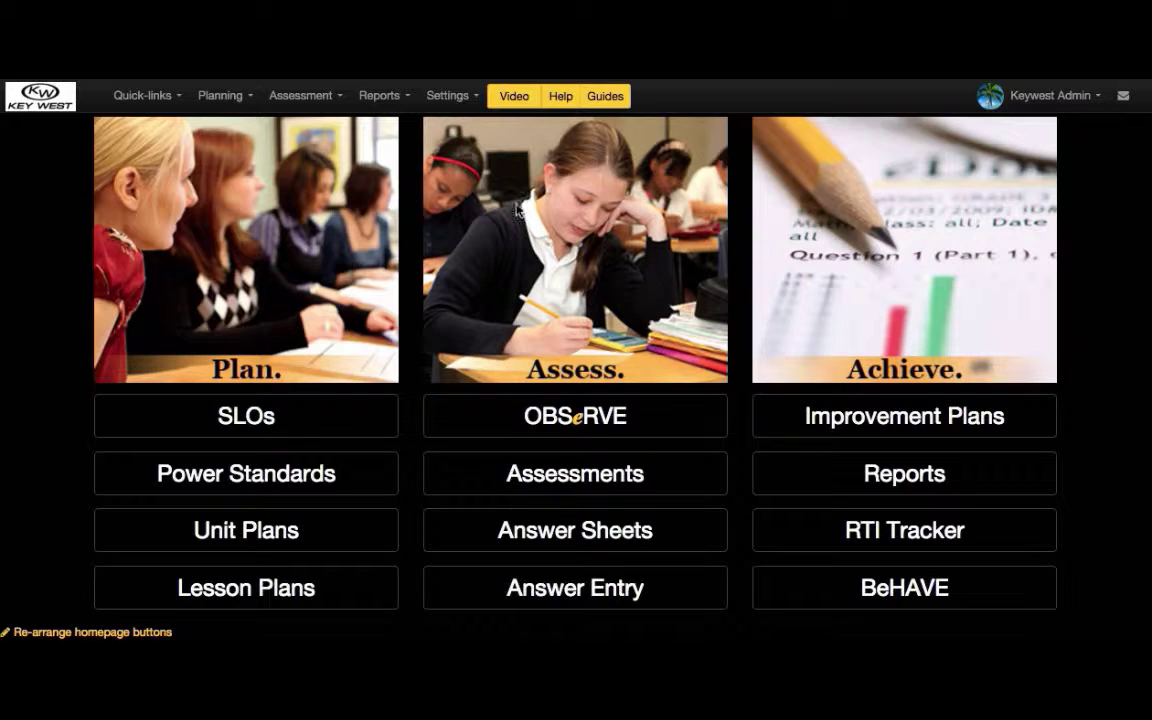
- Open the RTI Tracker and start a new goal for the student in the third row of the list
left_click(997, 537)
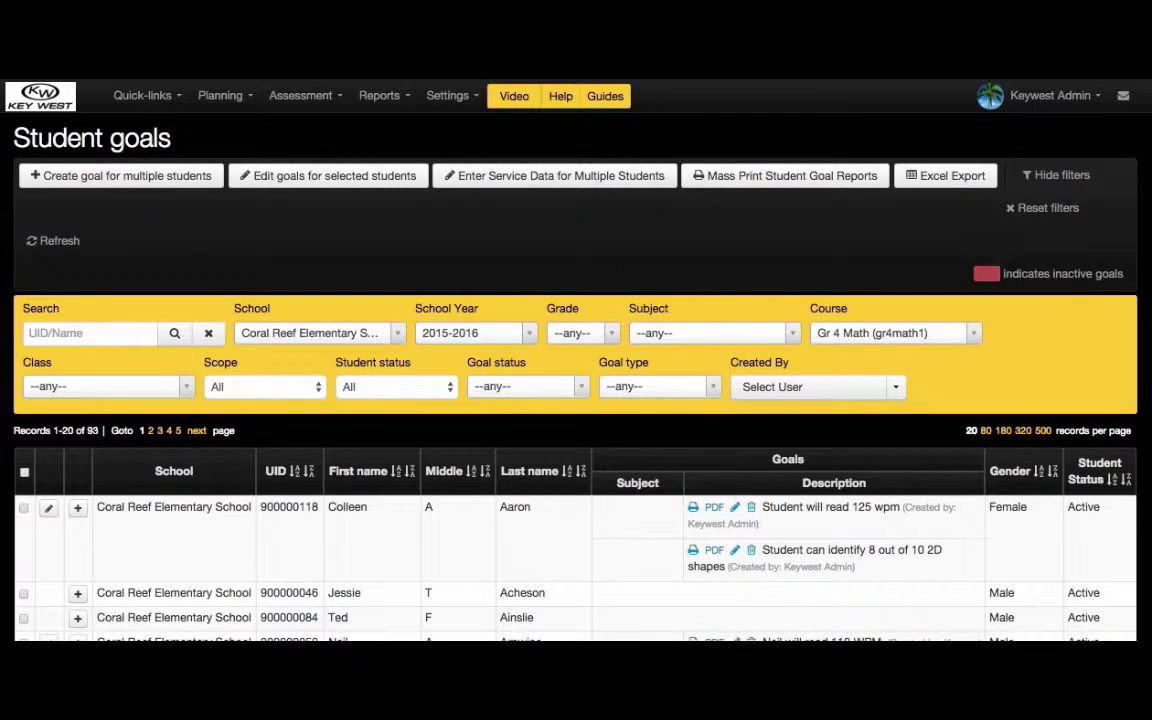
scroll(300, 205, "down", 3)
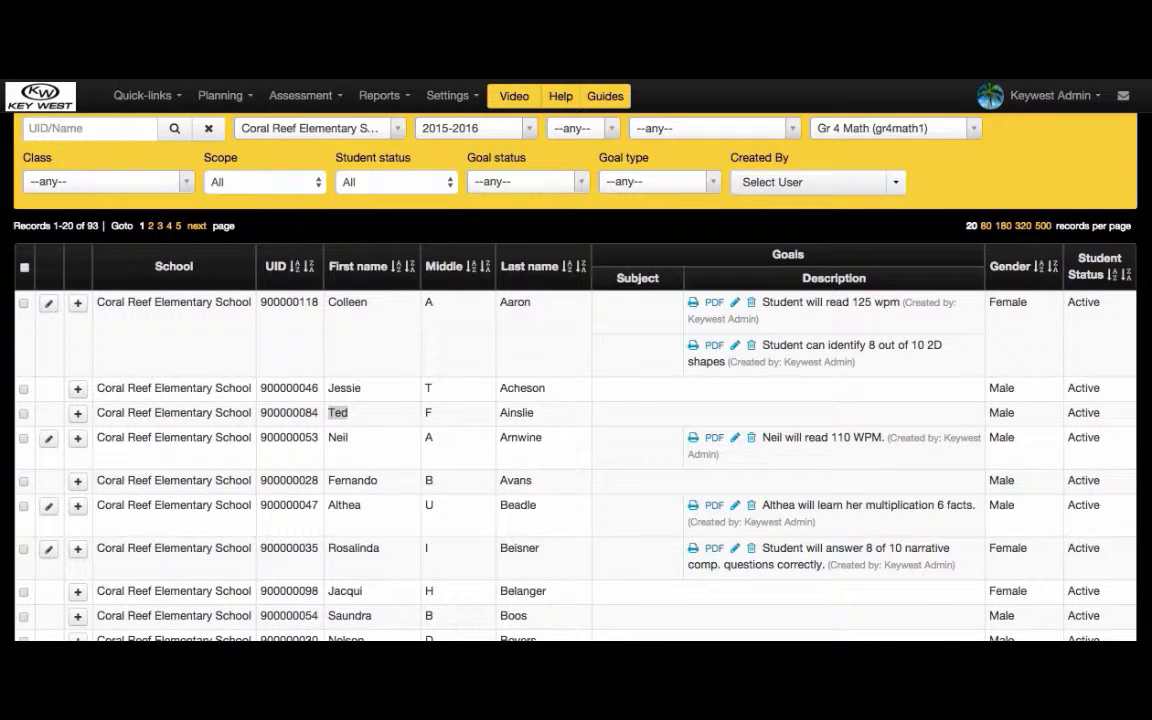
double_click(339, 414)
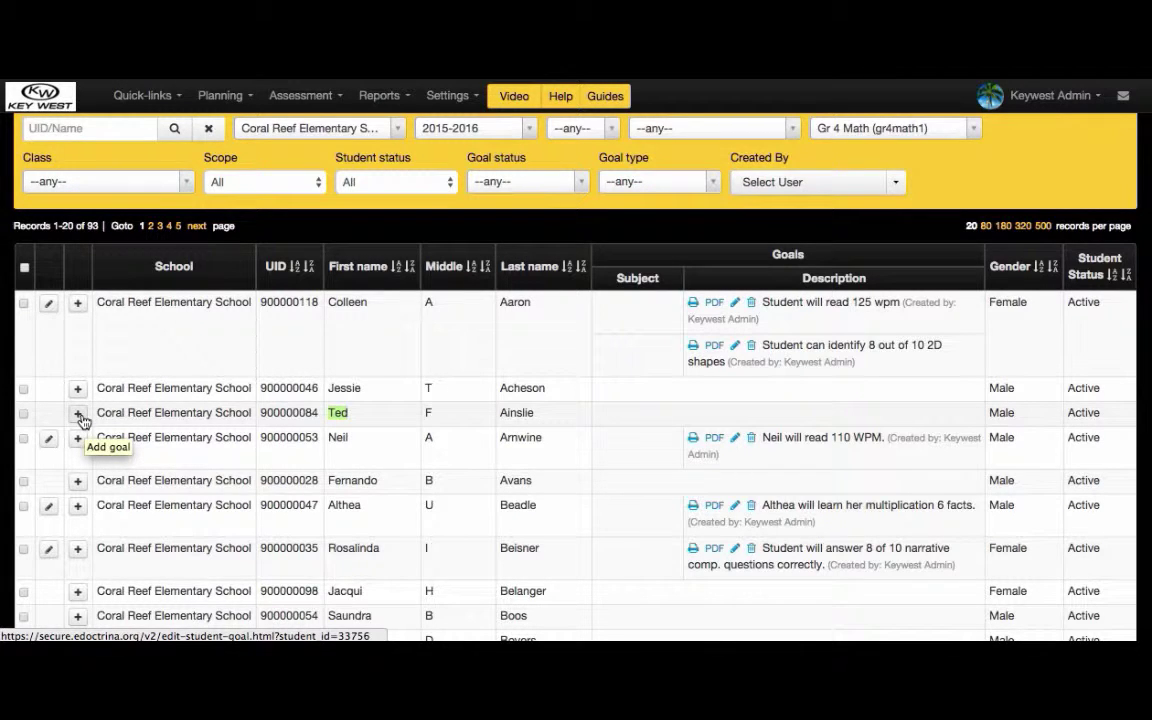
left_click(79, 415)
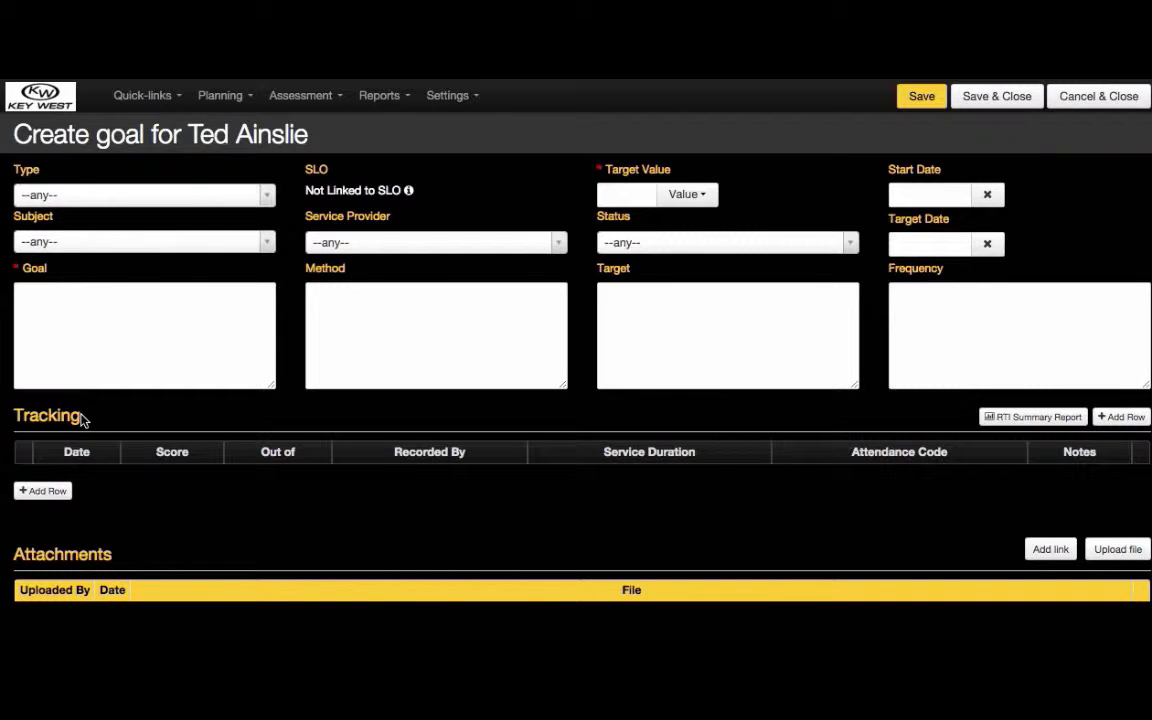
- Set the new goal's type to RTI Tier 2
left_click(97, 196)
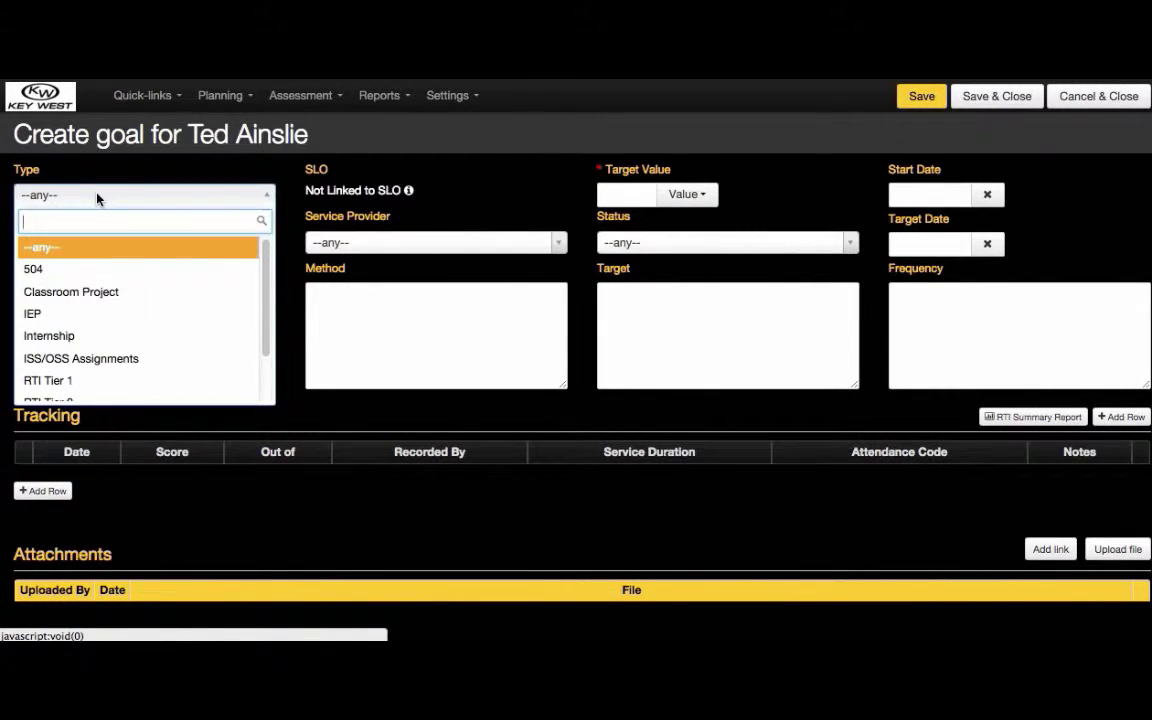
scroll(94, 291, "down", 1)
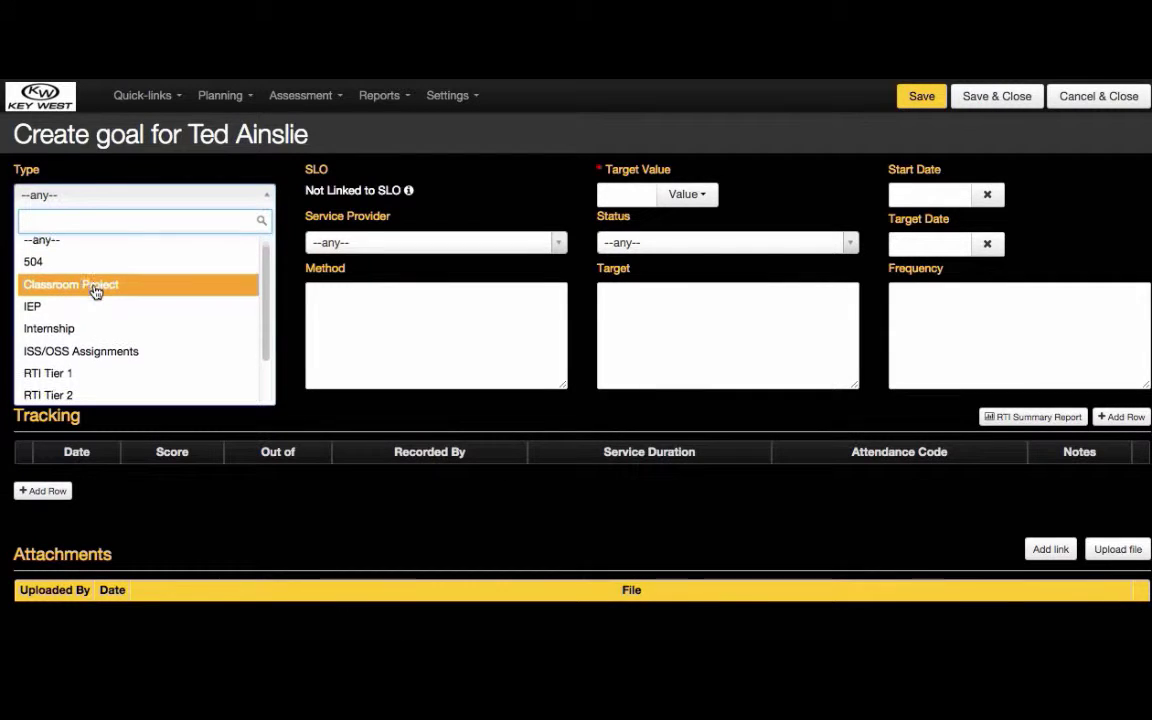
scroll(100, 321, "down", 1)
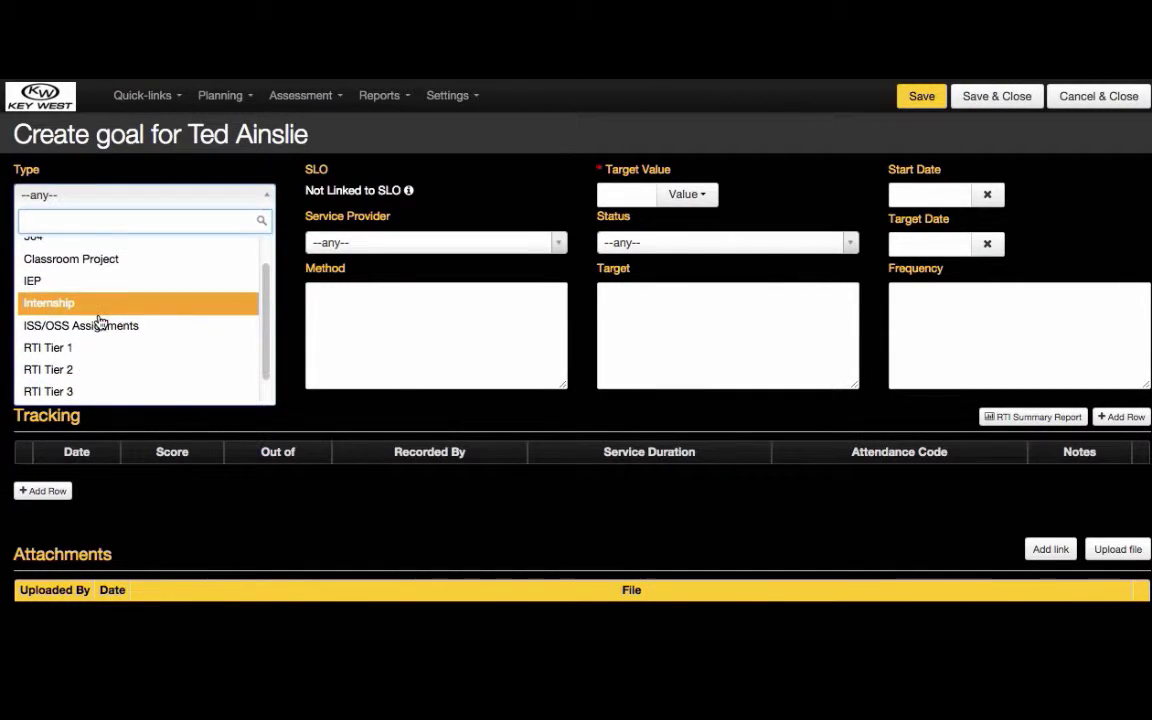
left_click(95, 365)
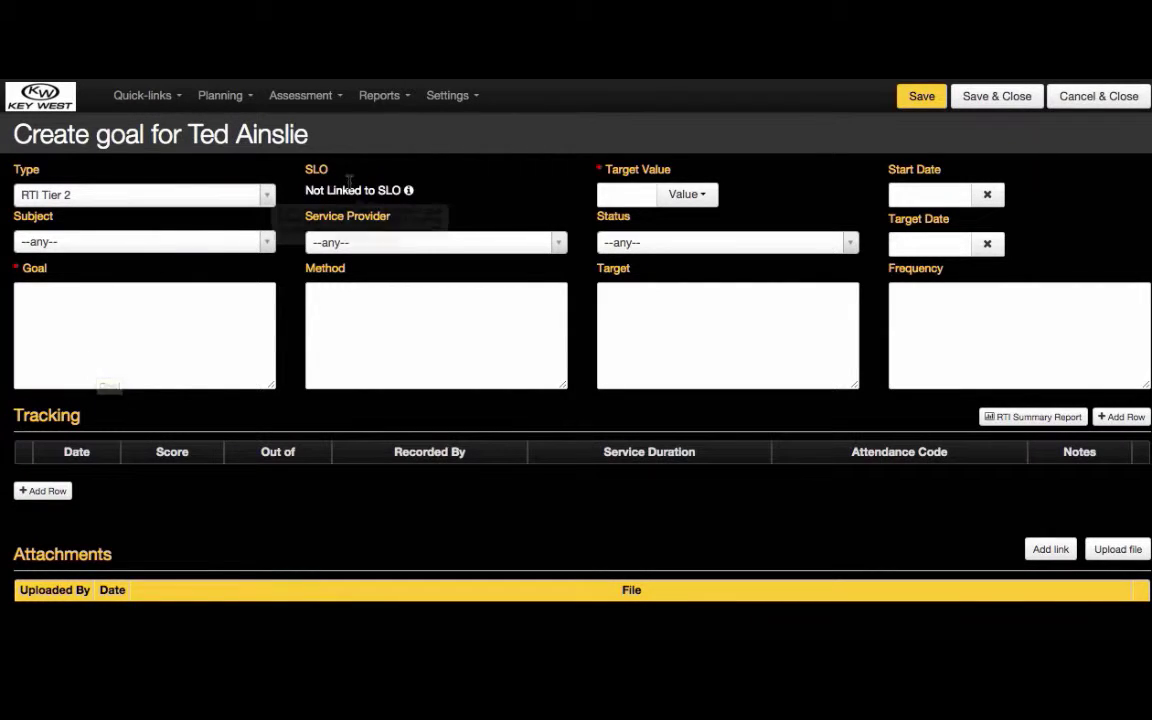
- Set the goal's target value to 10, keeping it measured as a value instead of a percent
mouse_move(351, 183)
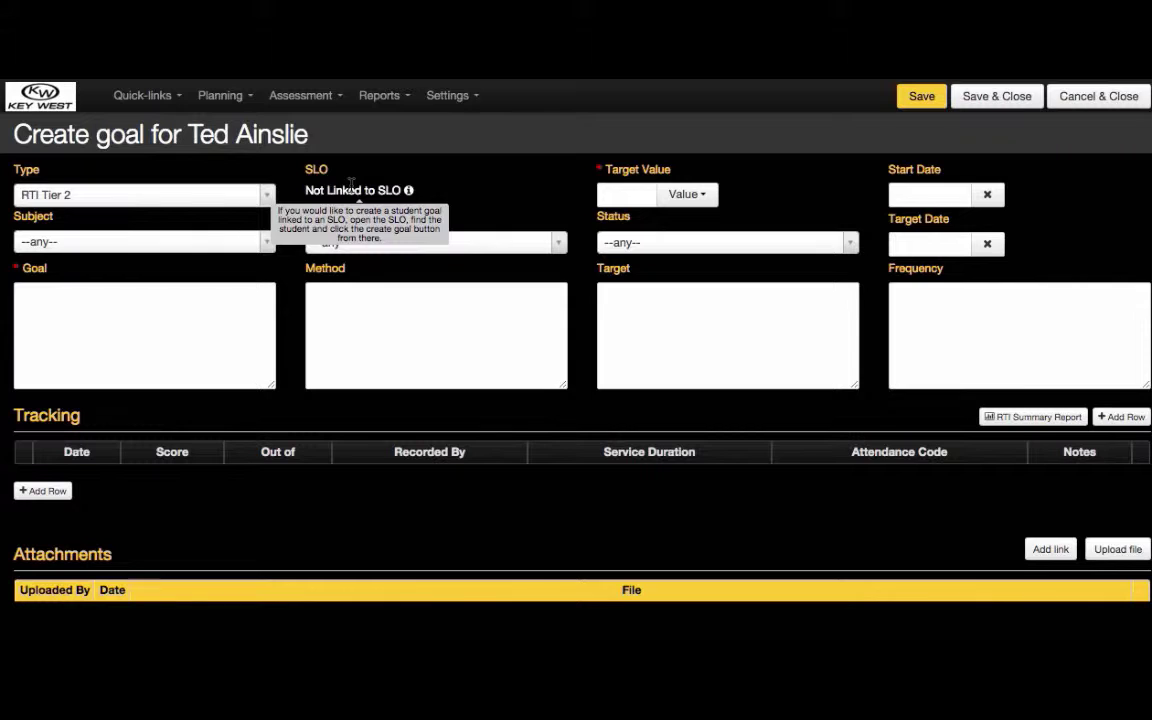
left_click(651, 194)
type("10")
left_click(707, 193)
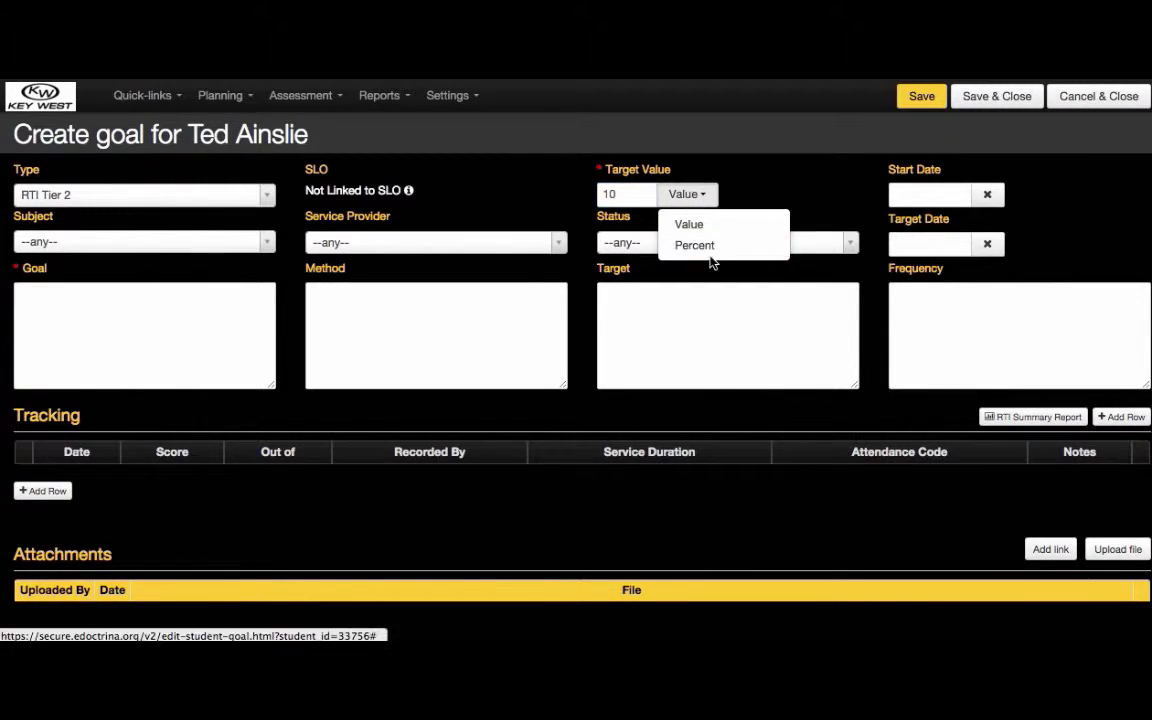
left_click(766, 183)
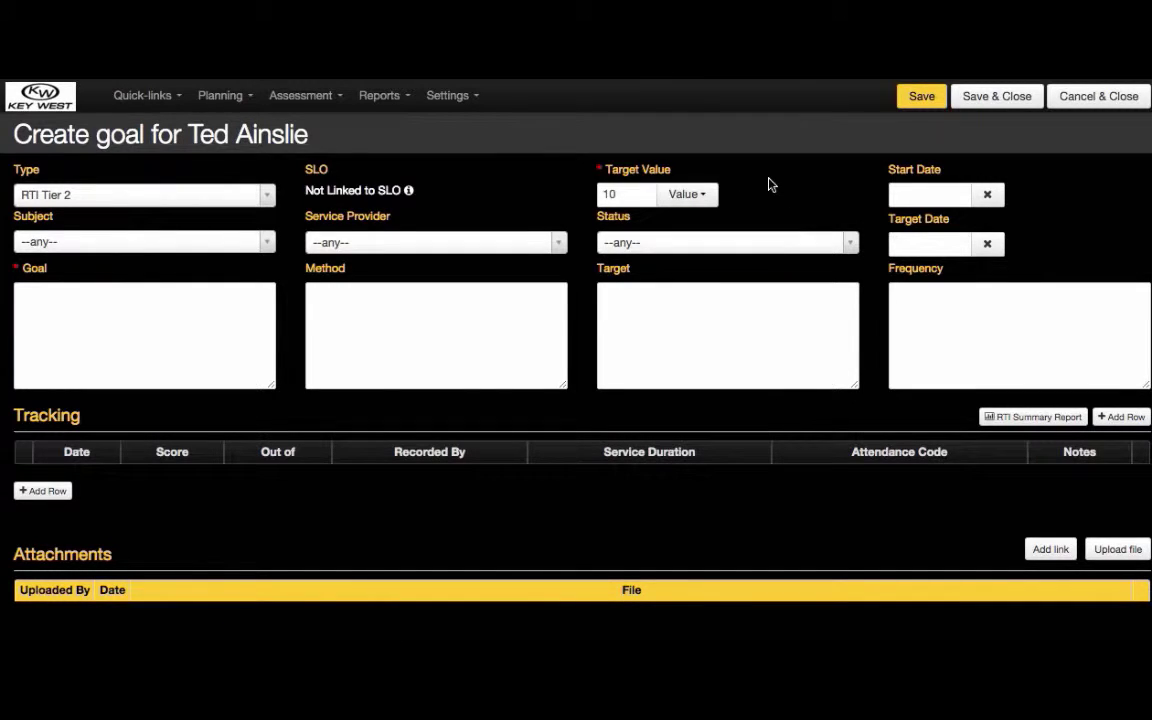
- Set the goal's start date to 02/08/2016 and its target date to 02/19/2016
left_click(945, 196)
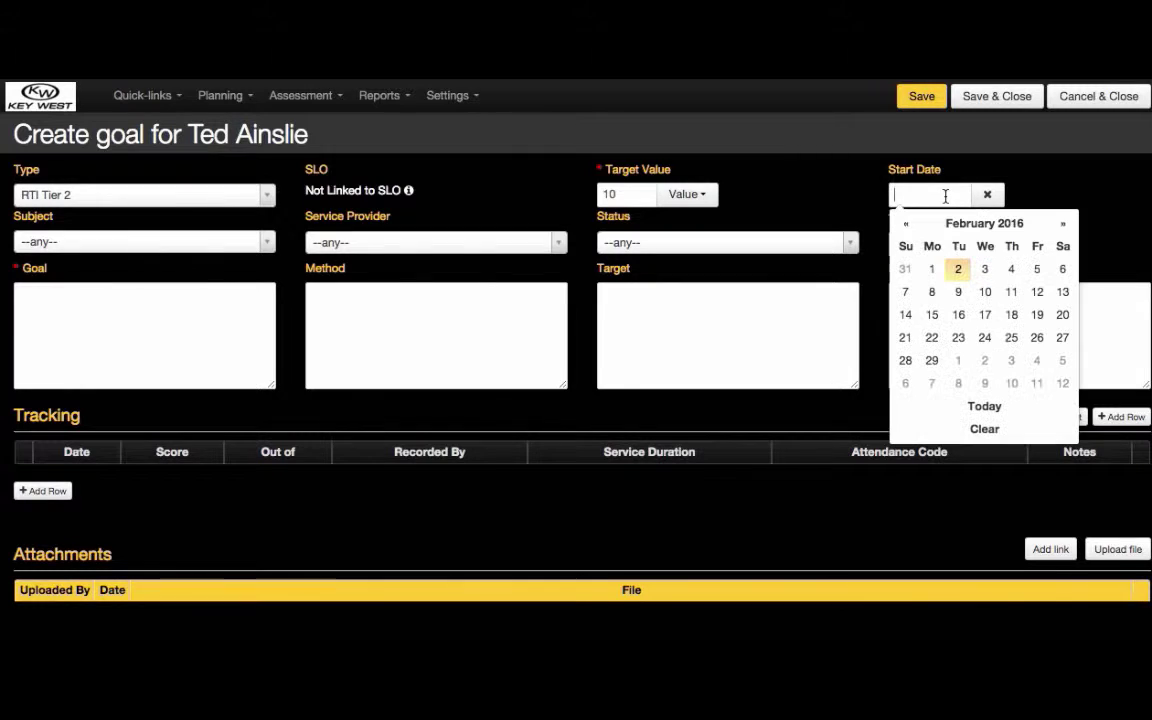
left_click(931, 292)
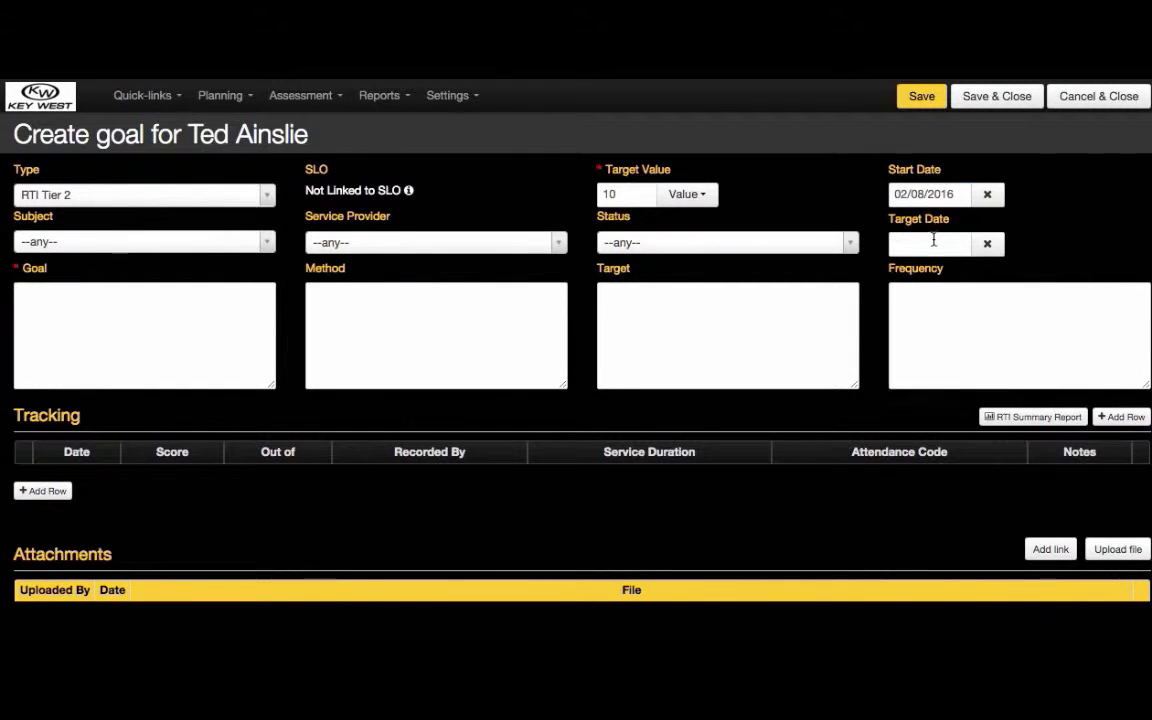
left_click(932, 242)
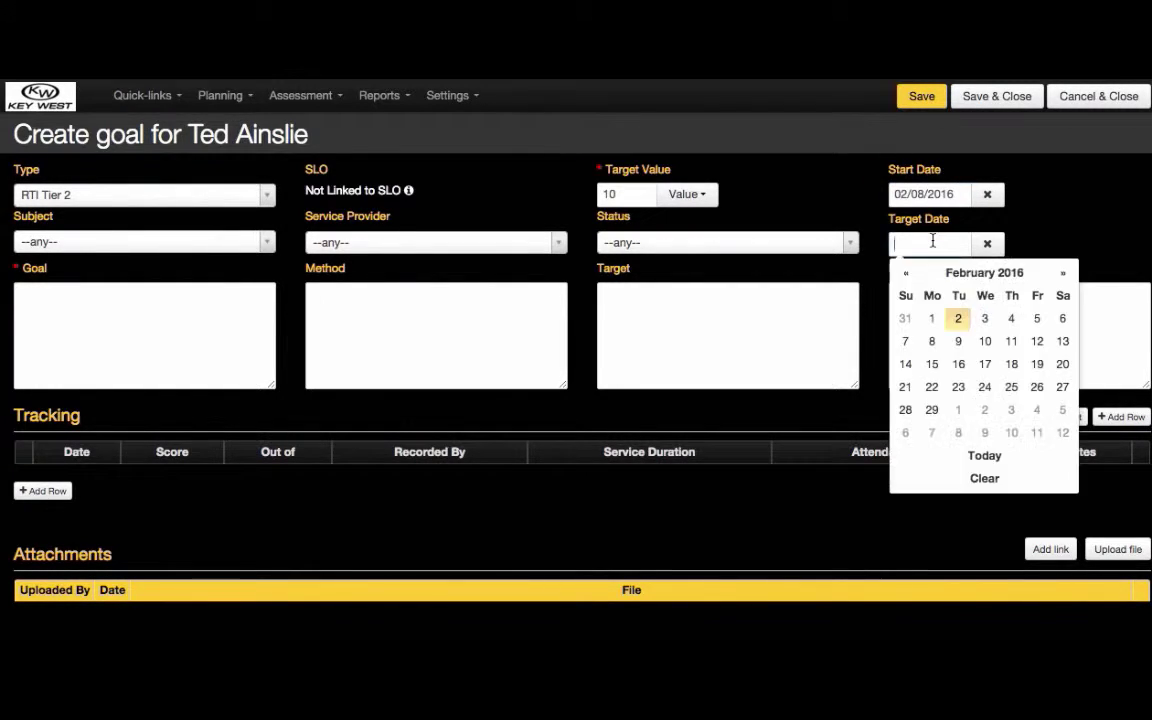
left_click(1037, 366)
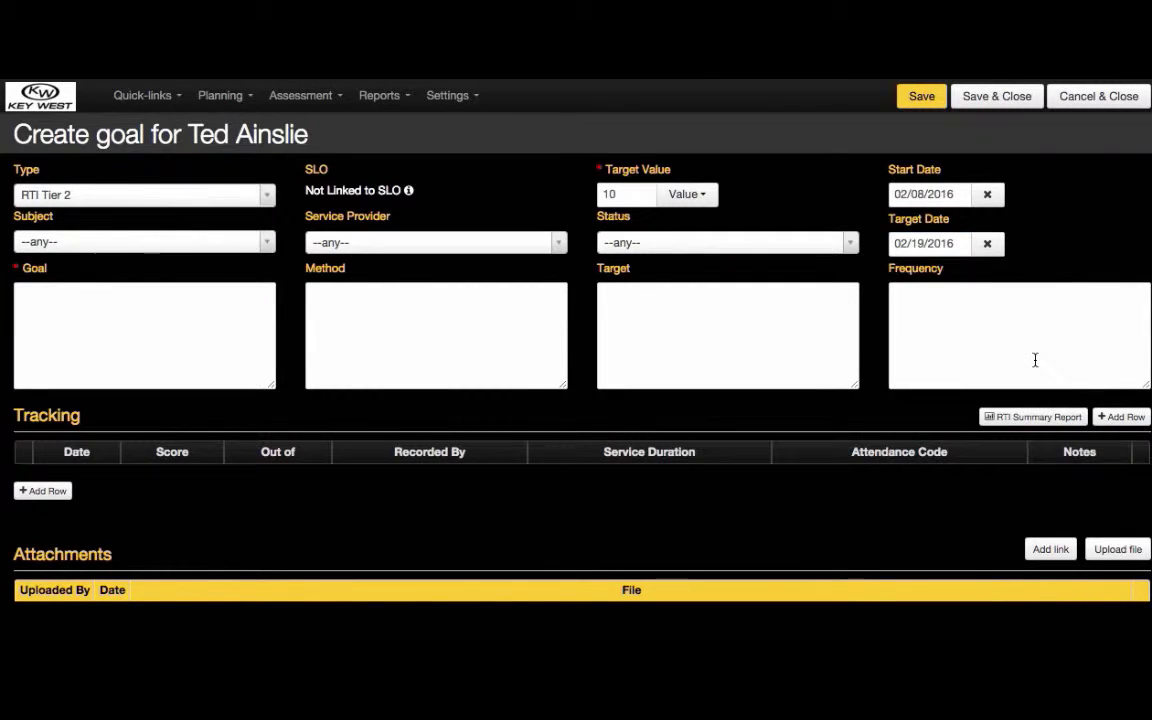
left_click(220, 242)
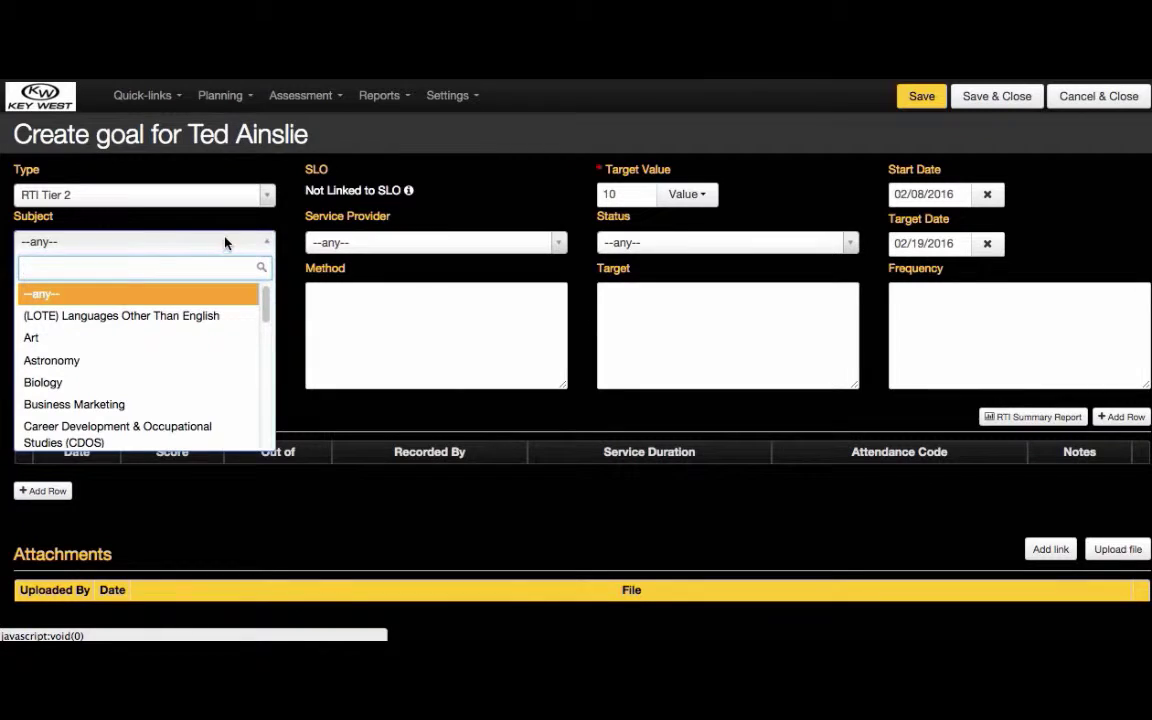
left_click(438, 245)
left_click(438, 245)
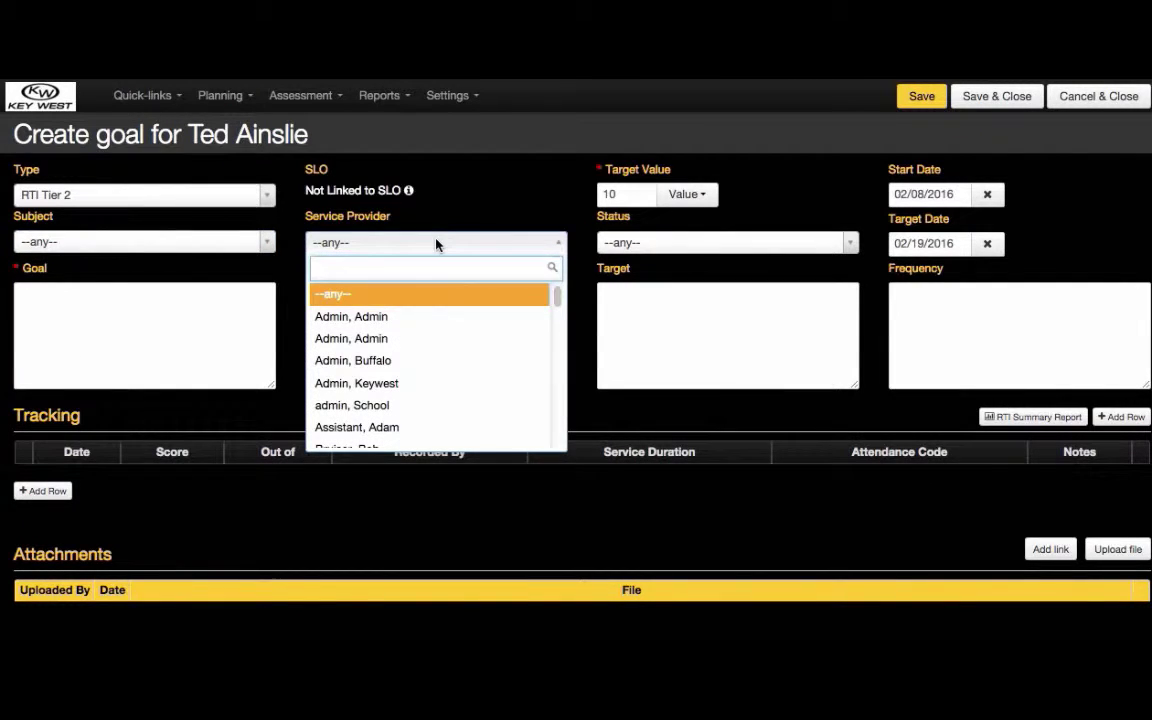
left_click(435, 233)
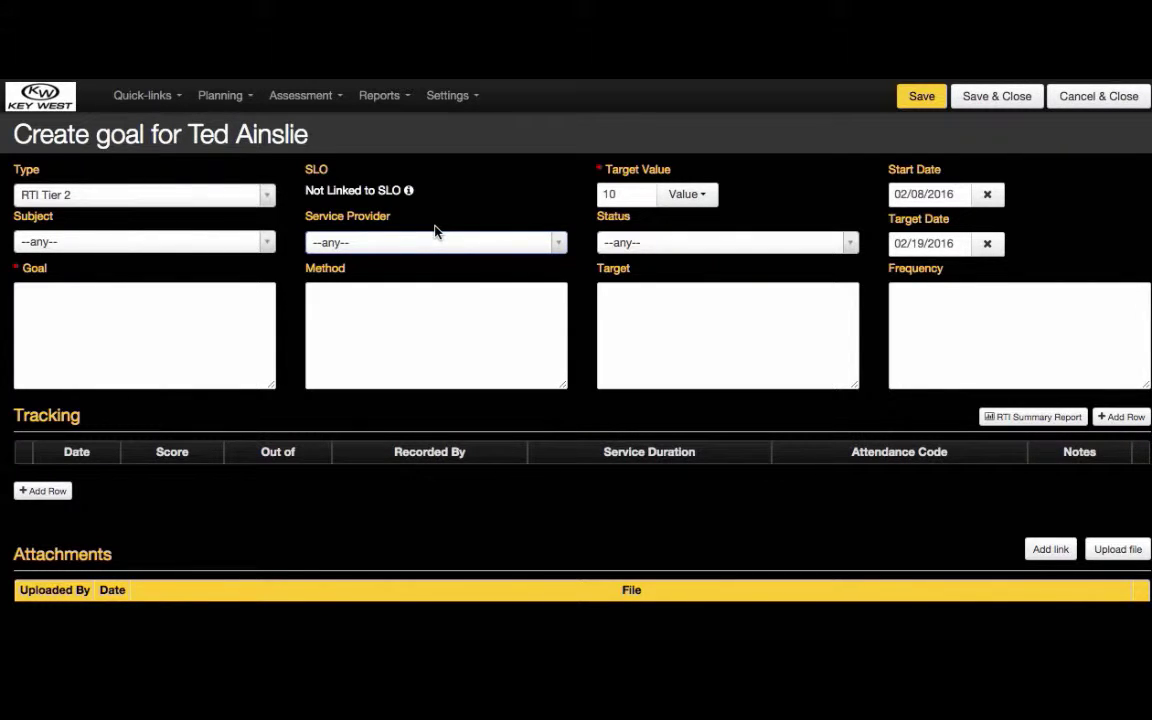
- Set the goal's status to Active
left_click(712, 246)
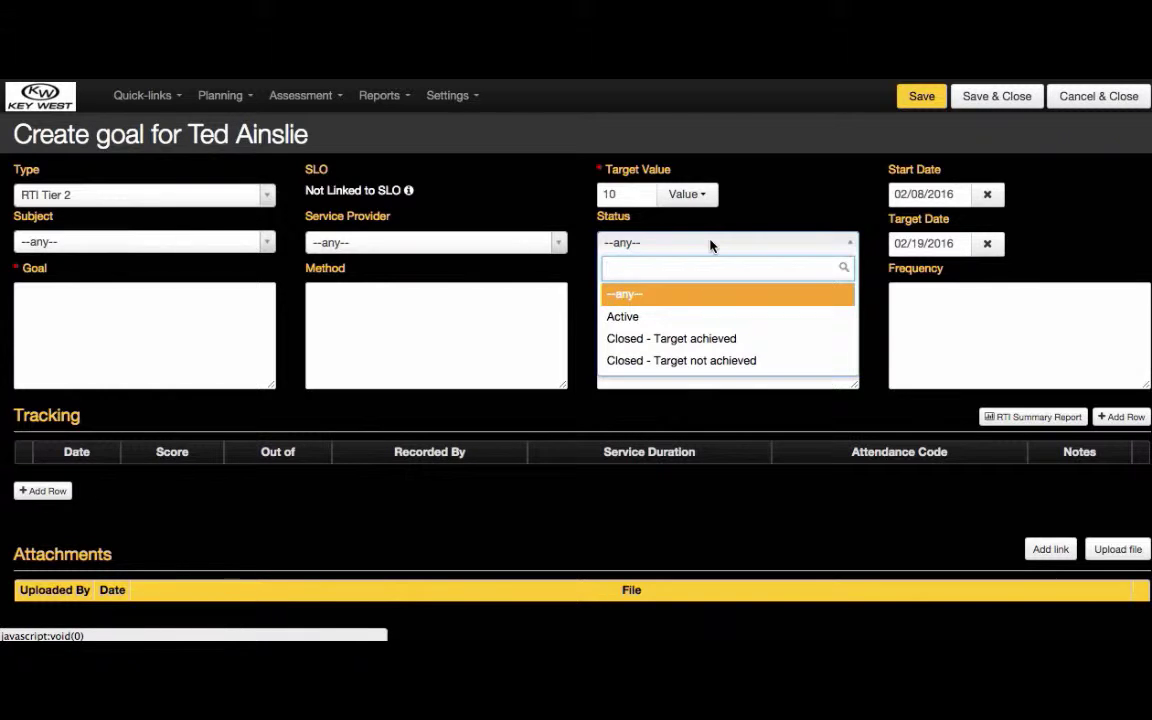
left_click(696, 320)
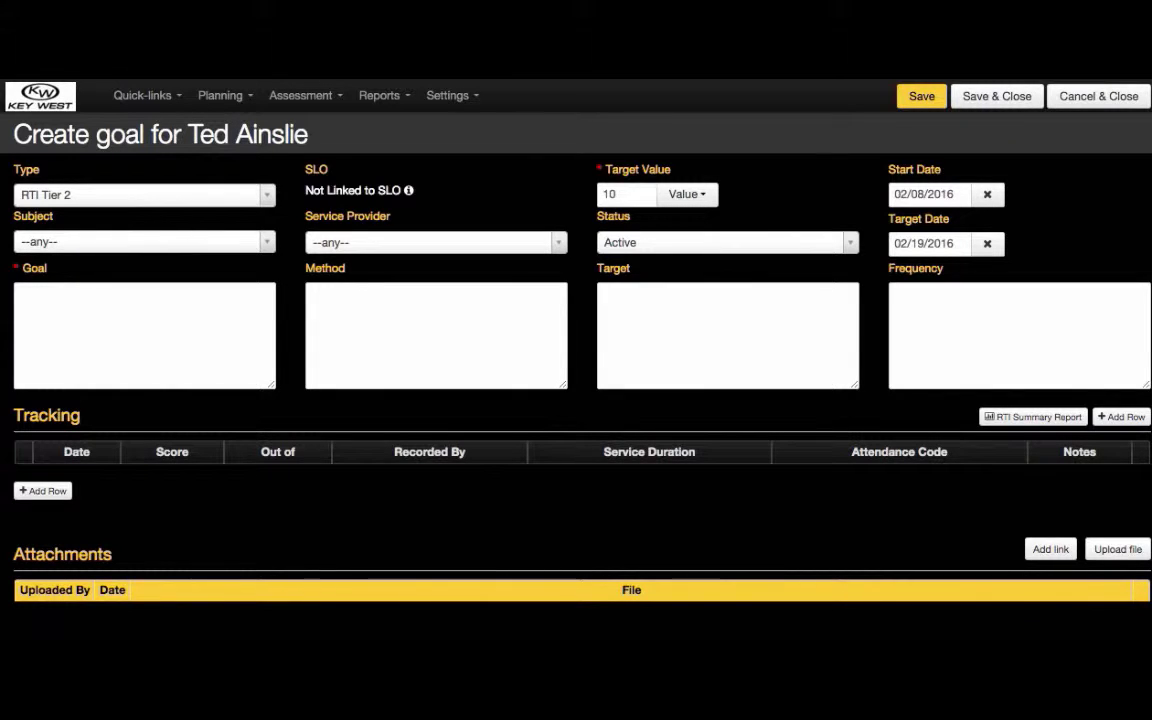
double_click(36, 272)
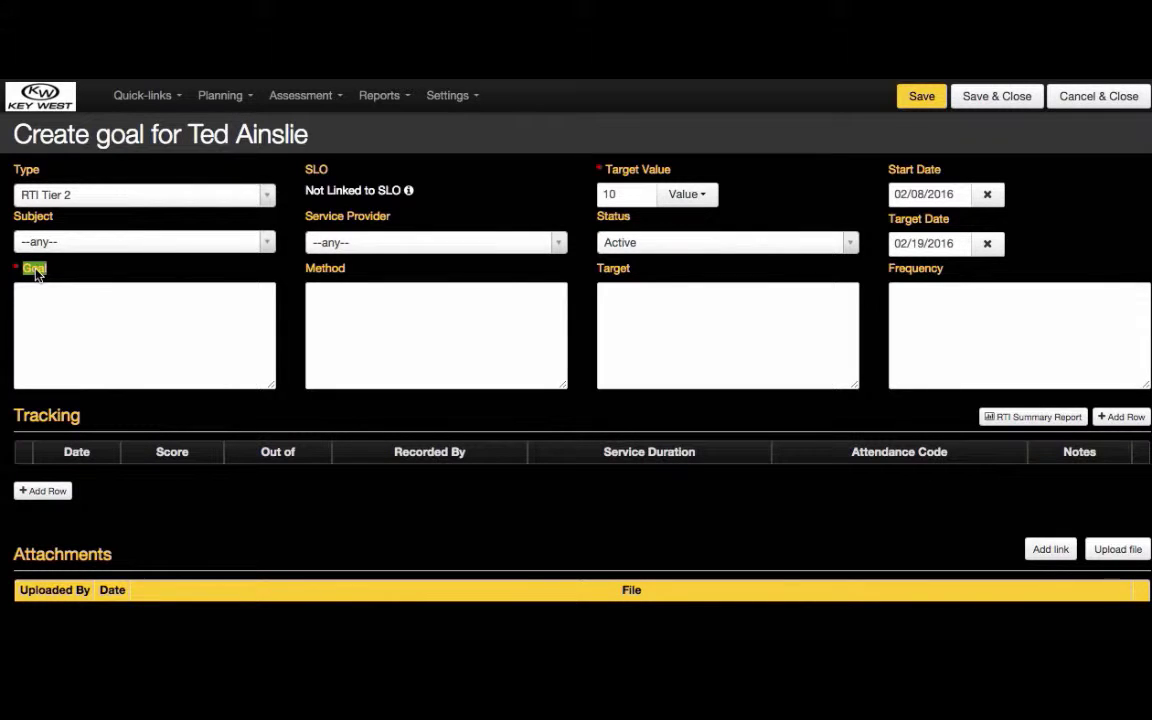
double_click(322, 272)
double_click(613, 269)
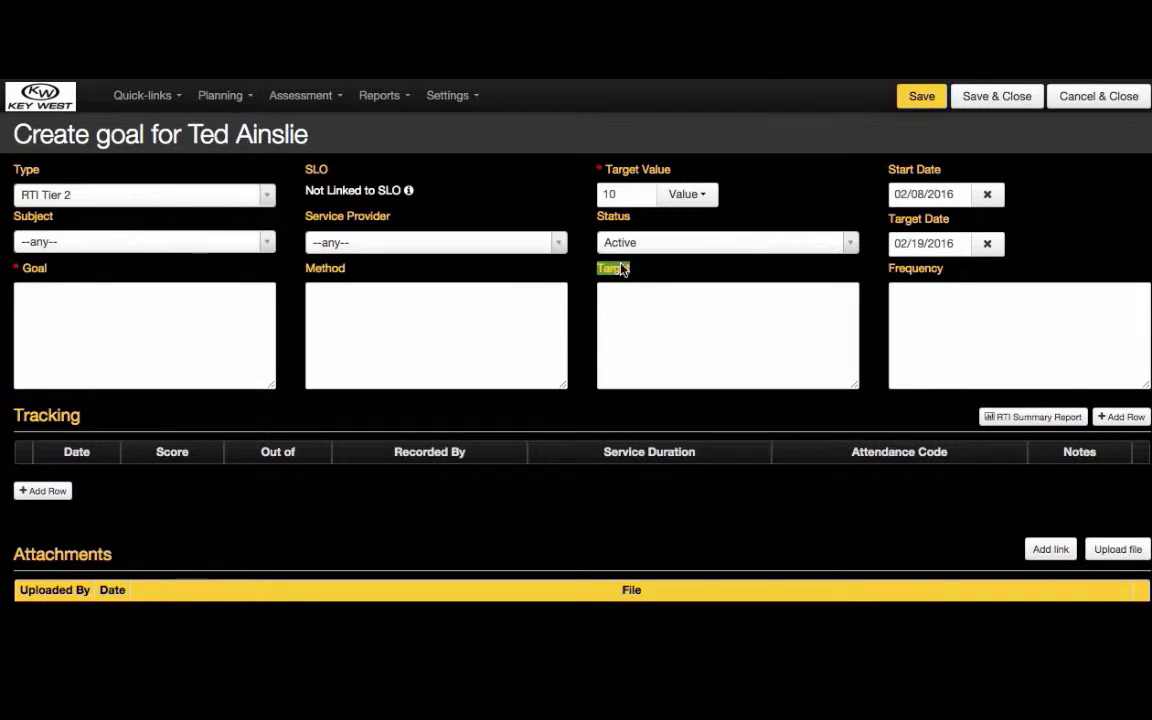
left_click(932, 273)
double_click(932, 273)
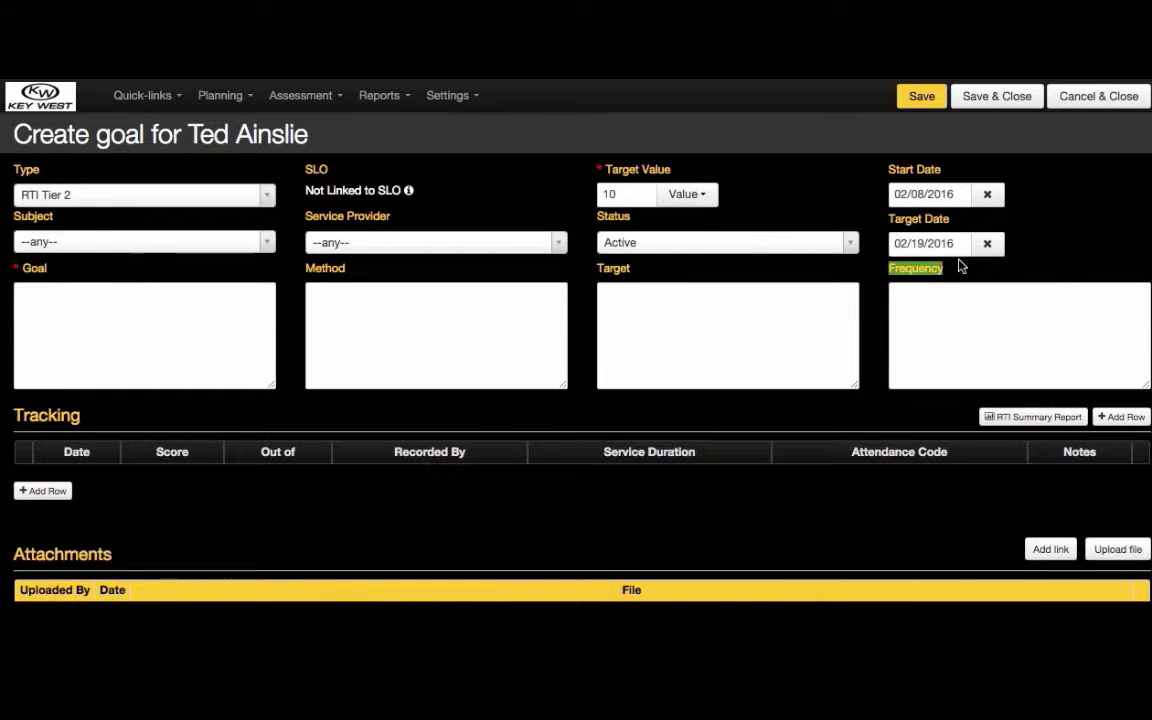
- Enter the goal description: the student's first name followed by "will identify 10 out of 10 shapes."
left_click(88, 323)
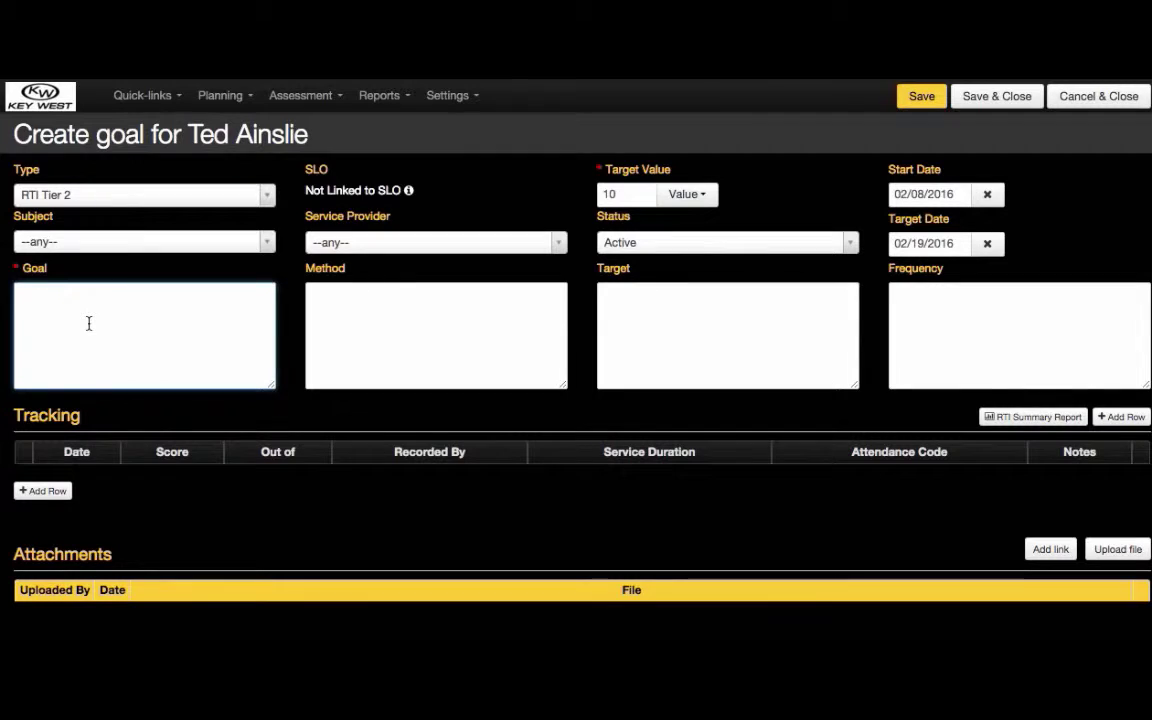
type("Ted ")
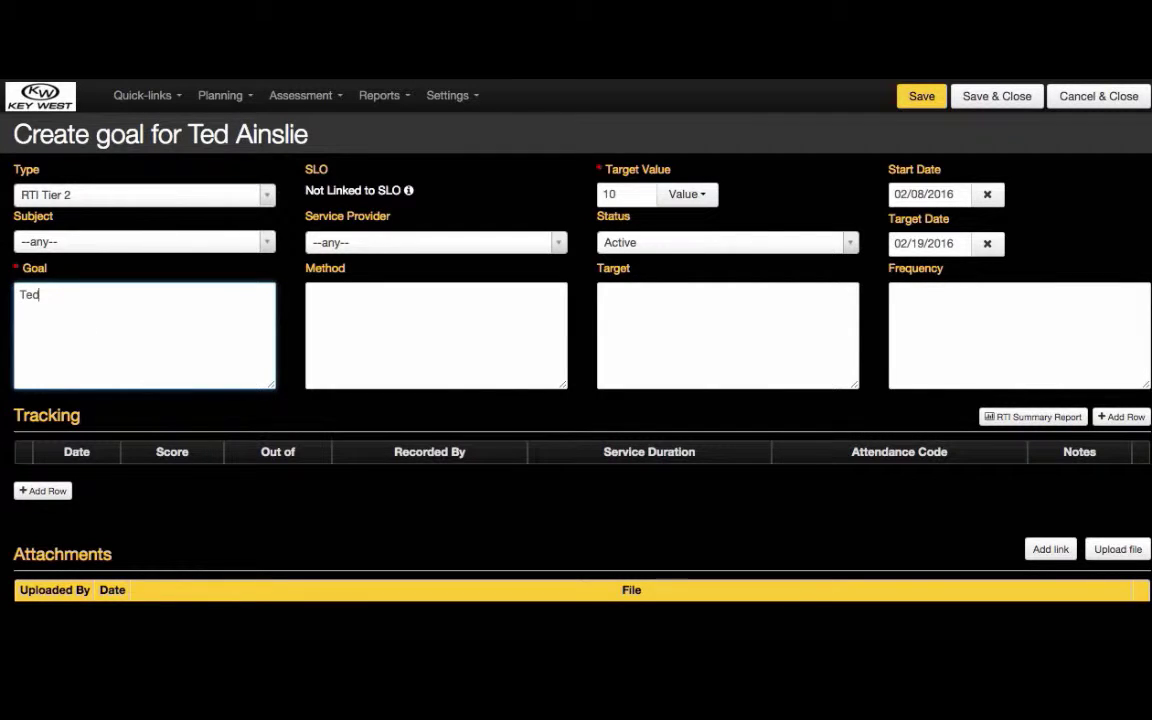
type("will identify 10 out of 10 shap")
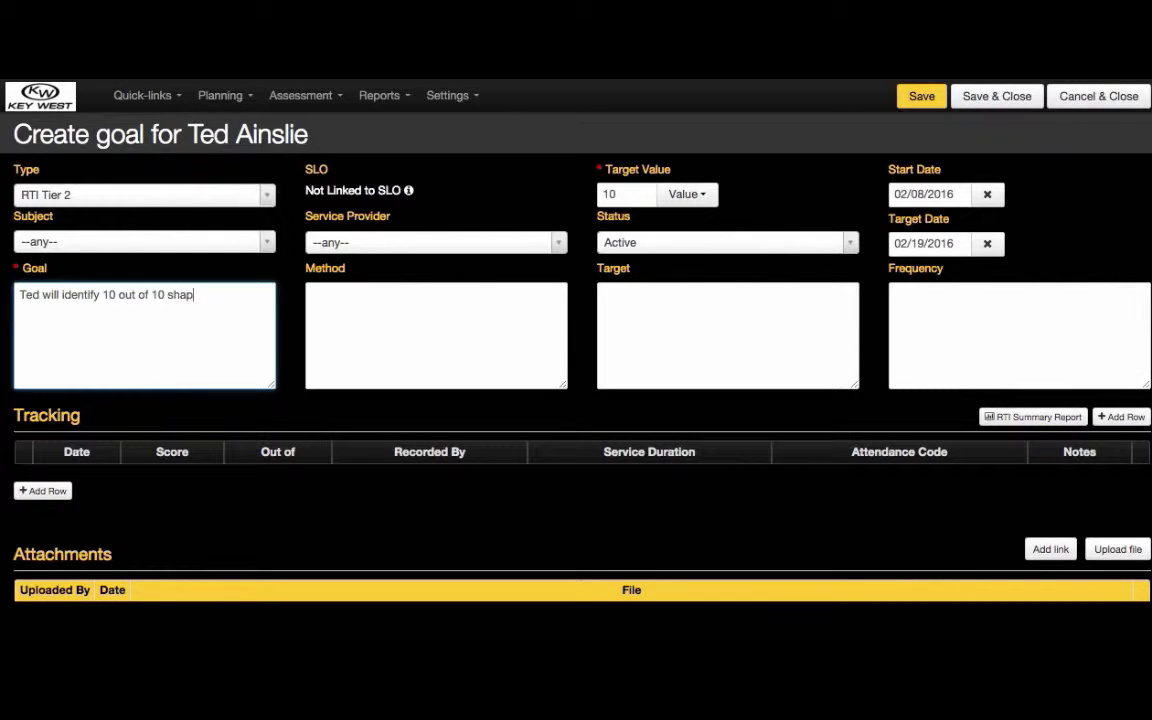
type("es.")
- Enter the method text "Teacher will provide cut out shapes for the student and review each shapes name."
left_click(394, 307)
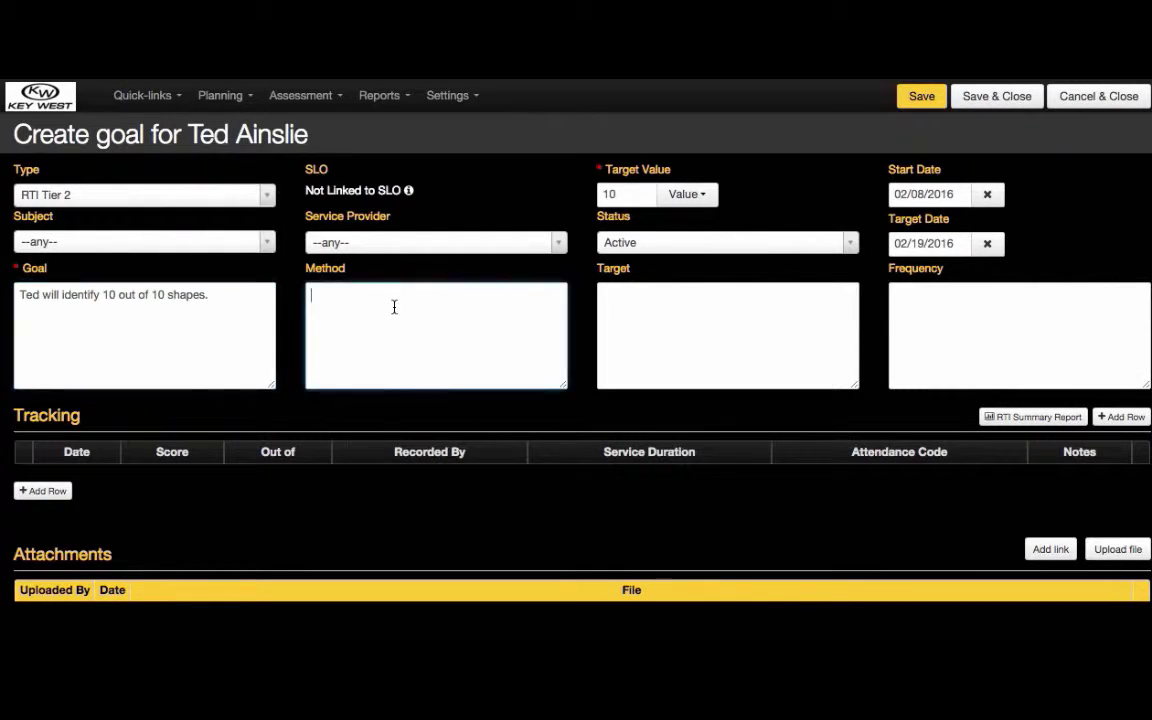
type("Teacher will ")
type("proivde")
key("BackSpace")
key("BackSpace")
key("BackSpace")
key("BackSpace")
type("vide cut out shapes for the sd")
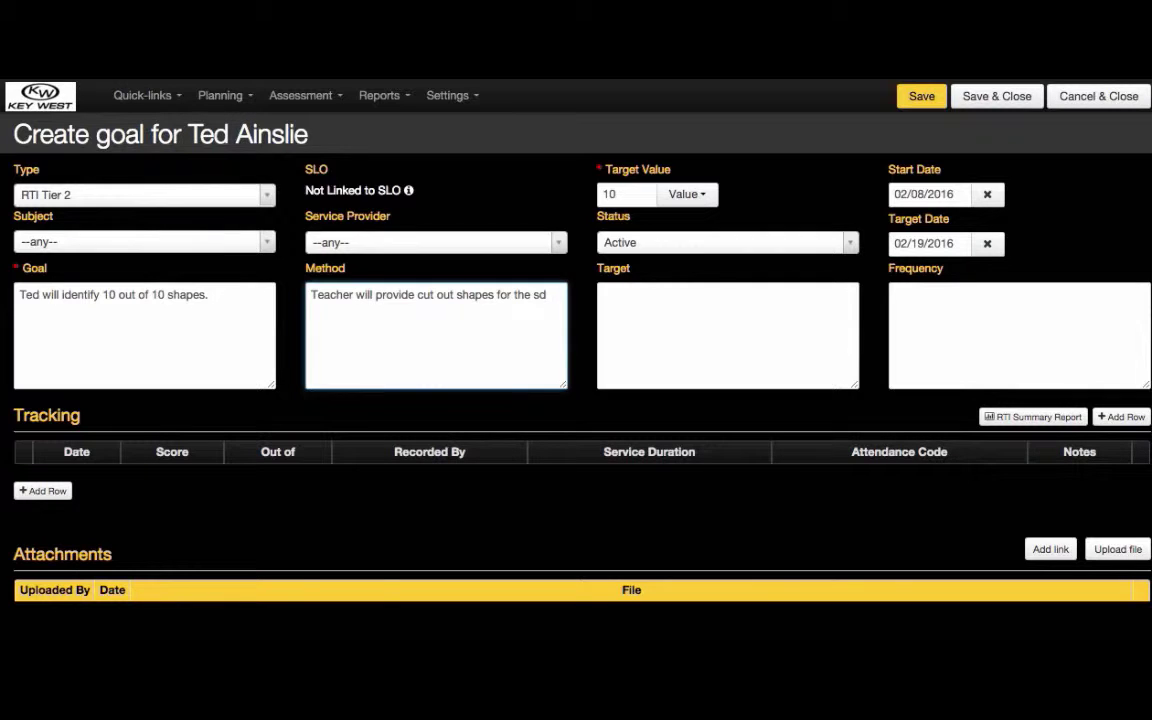
key("BackSpace")
type("tudent nad r")
key("BackSpace")
key("BackSpace")
key("BackSpace")
key("BackSpace")
key("BackSpace")
type("and review")
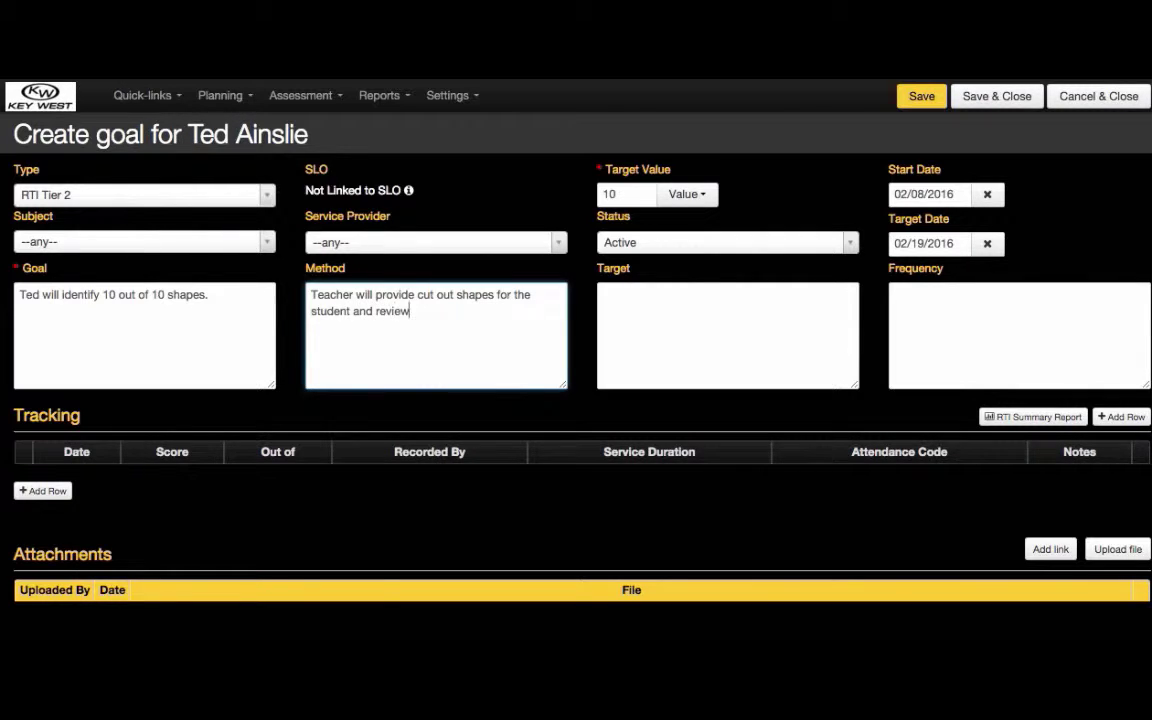
type(" each shapes name. T")
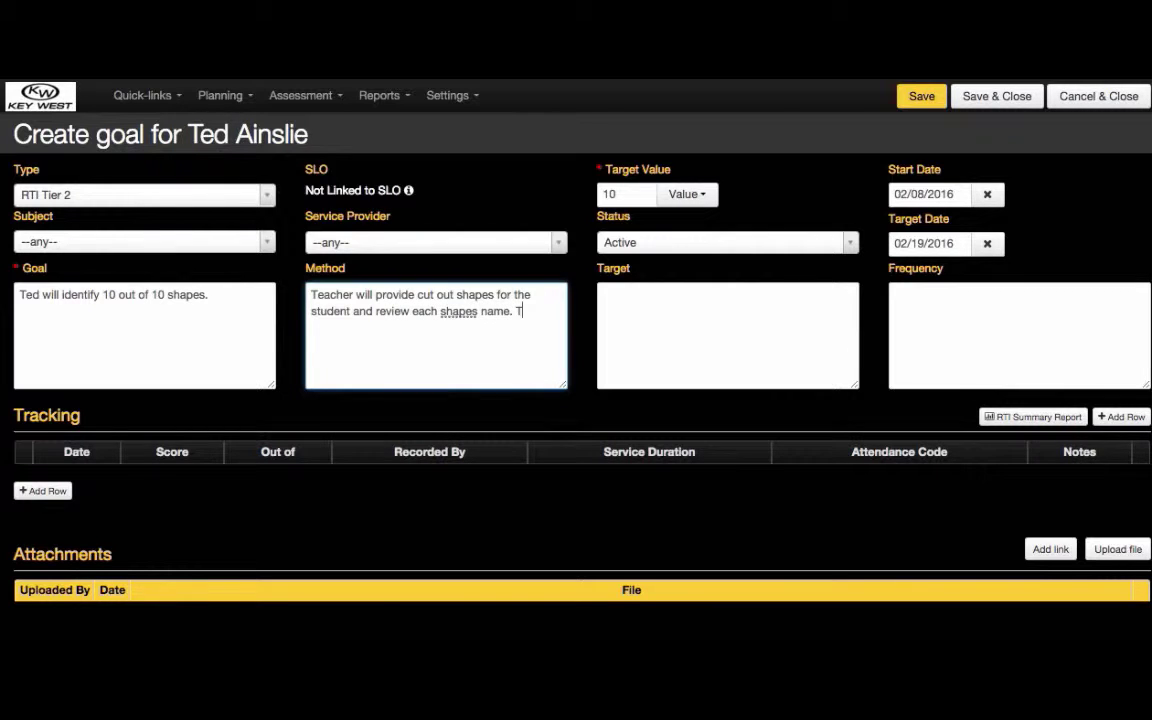
- Add "The teacher will show the student everyday items to match (ball=circle, door=rectangle)" to the method text
type("he teacher will show the studen")
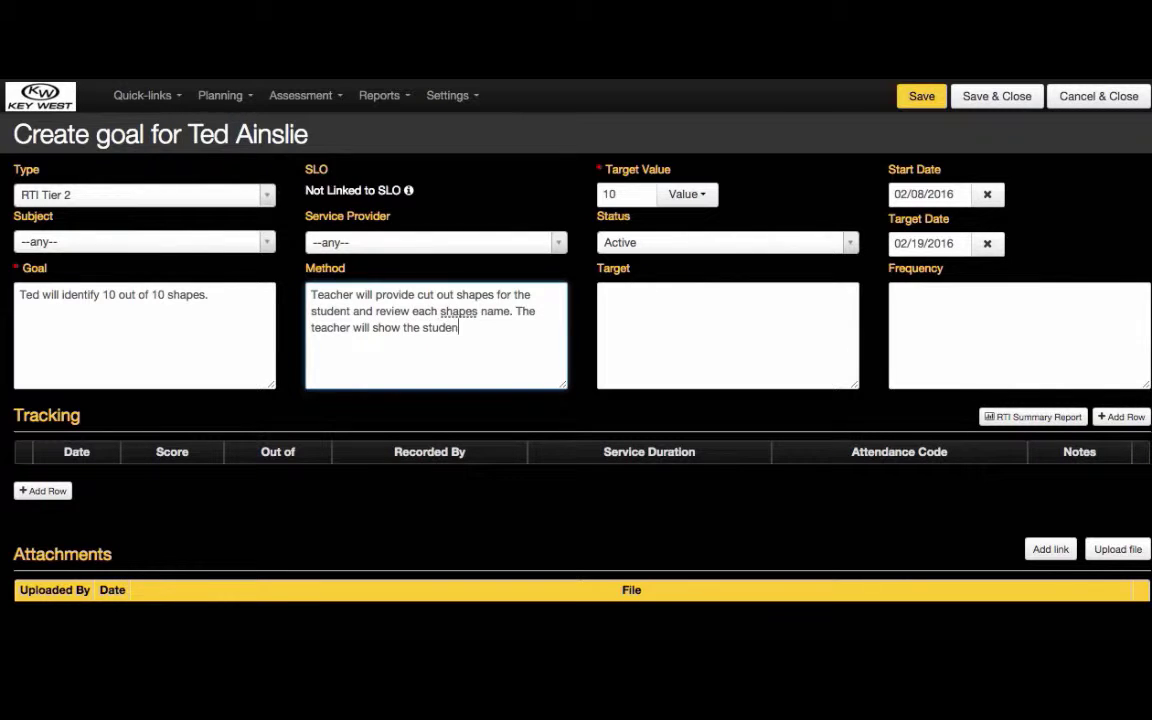
type("t everyday items to match")
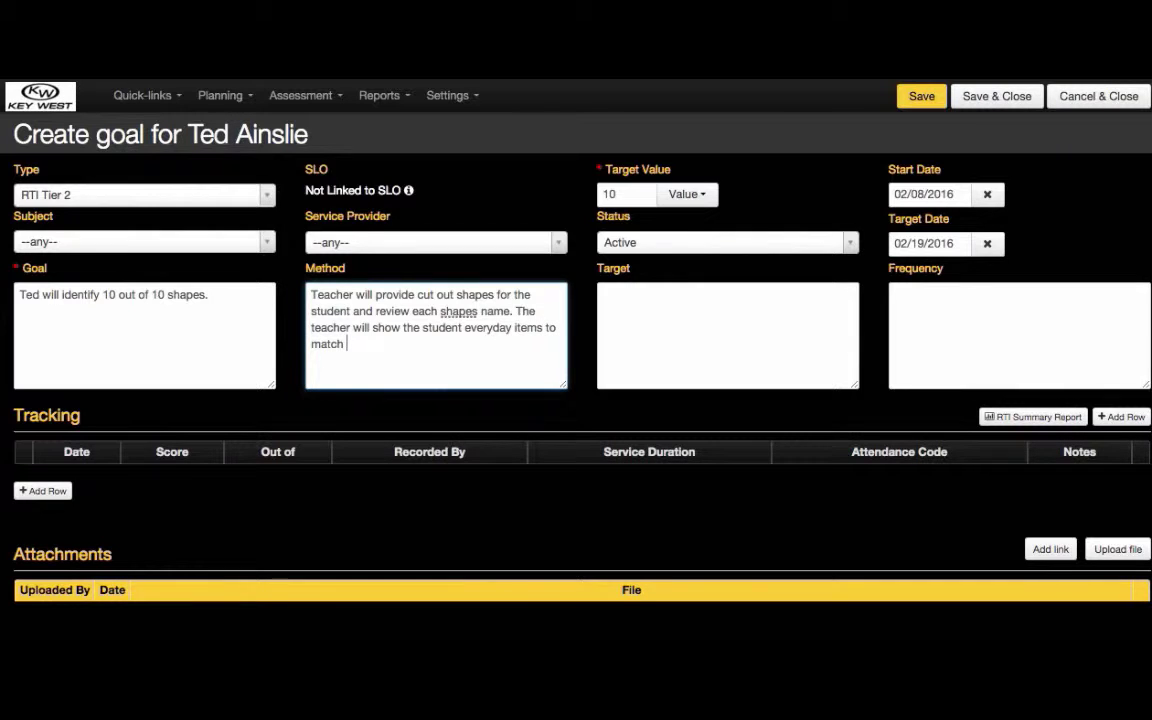
type(" (ball=circle, door=rectangle")
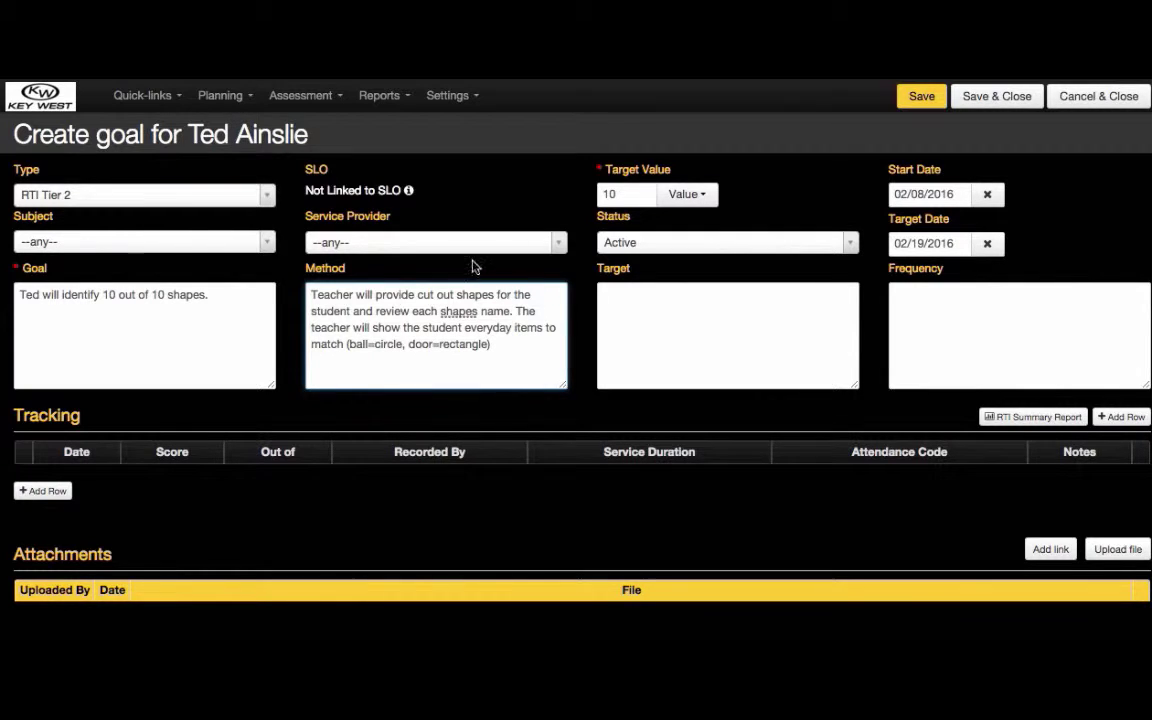
- Enter the target text: the student's first name followed by "will use recognition skills to point out the names for each shape."
left_click(676, 309)
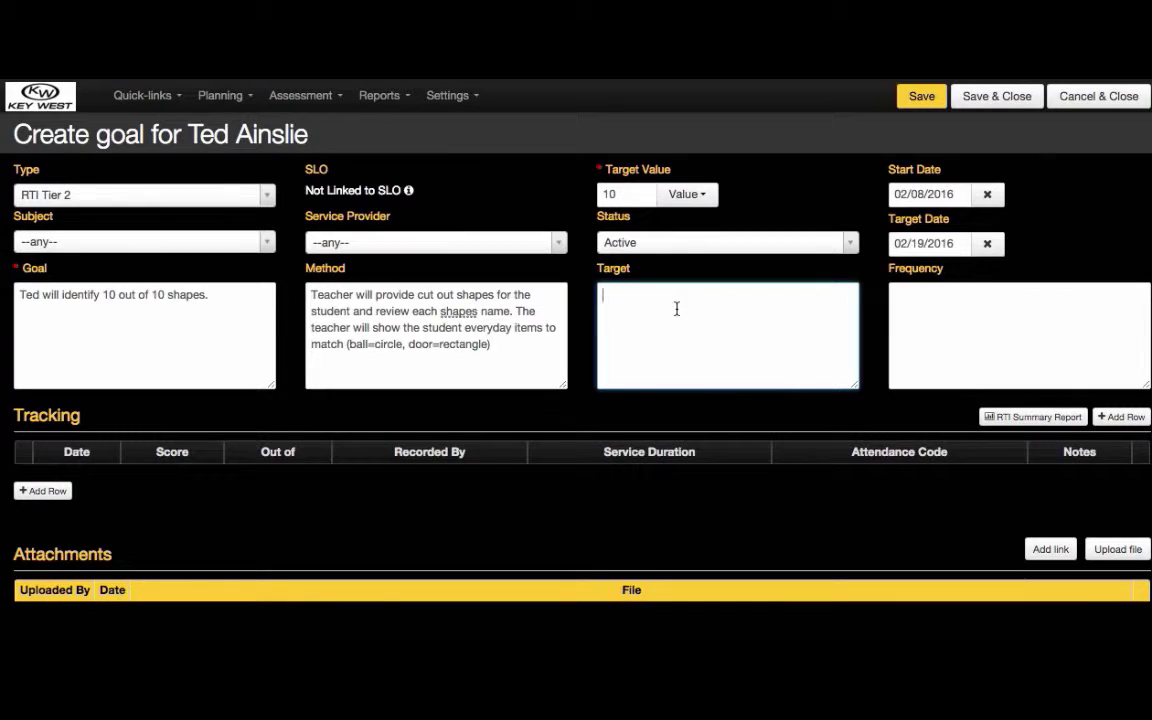
type("Ted will use recognition skills to point out the name")
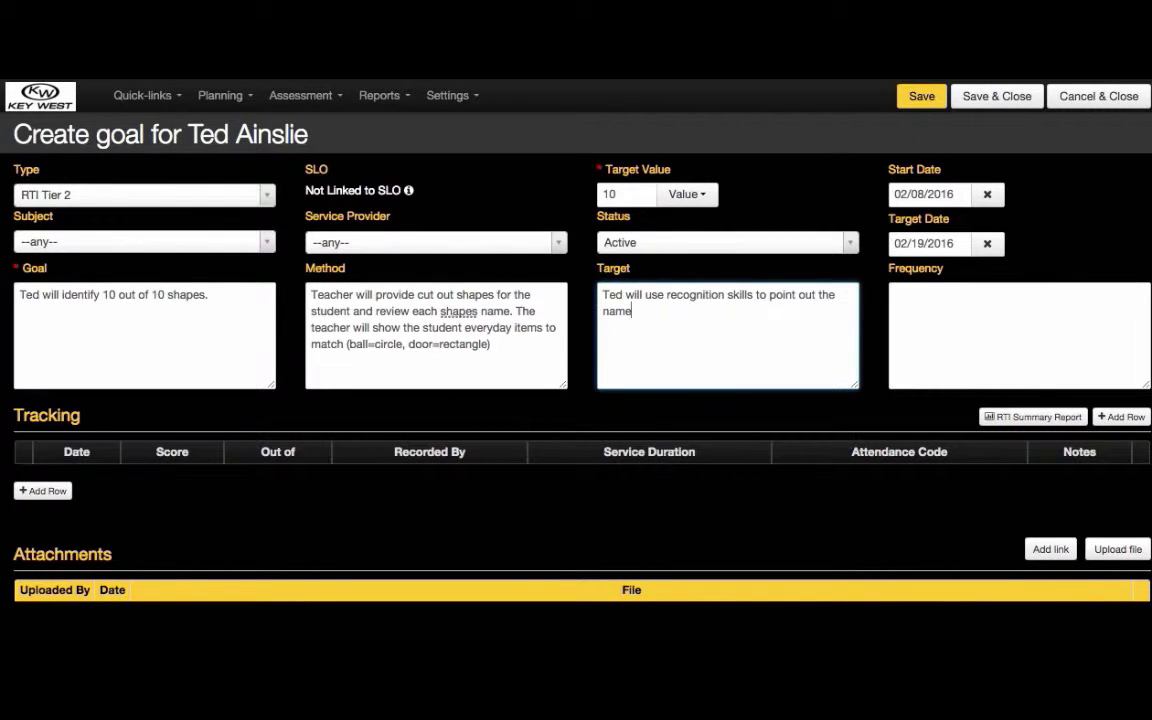
type("s for each shape.")
- Enter "Daily, for 30 minutes." as the goal's frequency
left_click(927, 325)
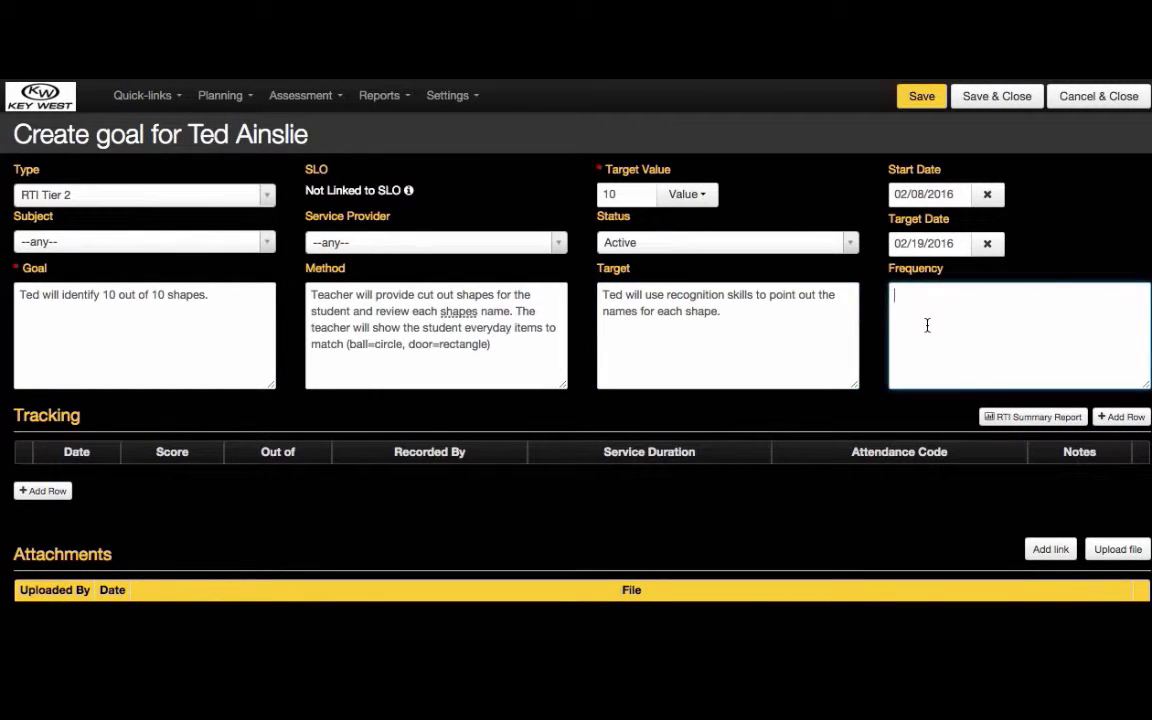
type("Daily.")
type(" for 30 minutes.")
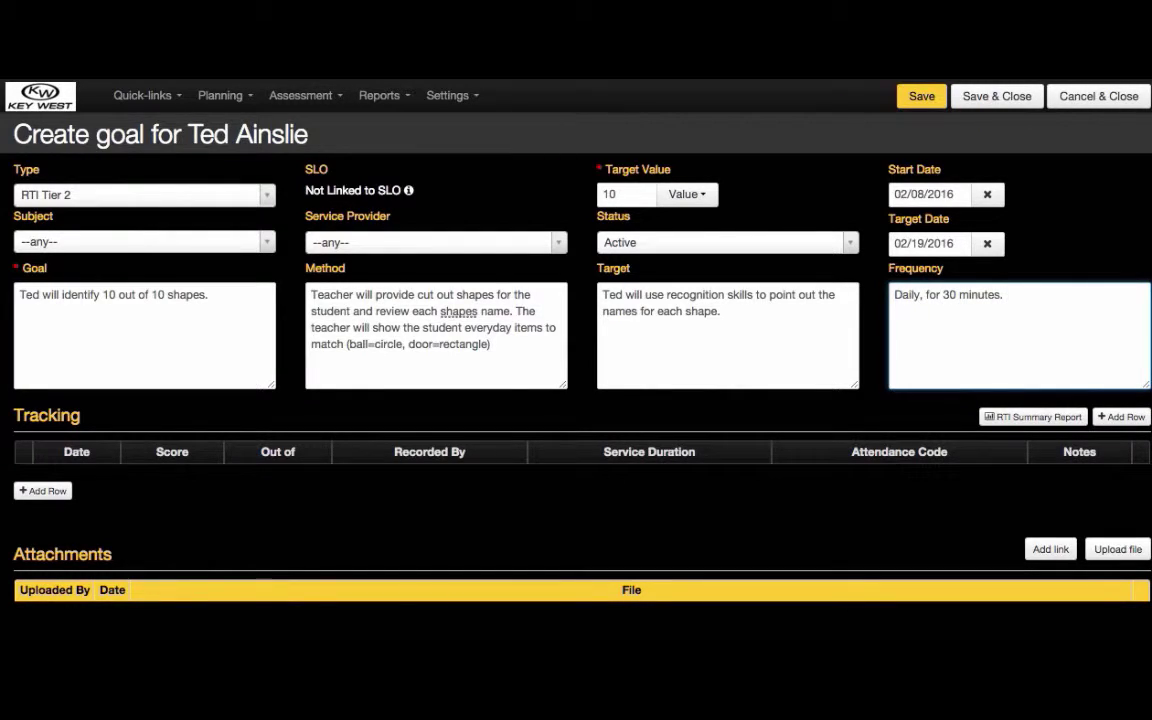
key("Tab")
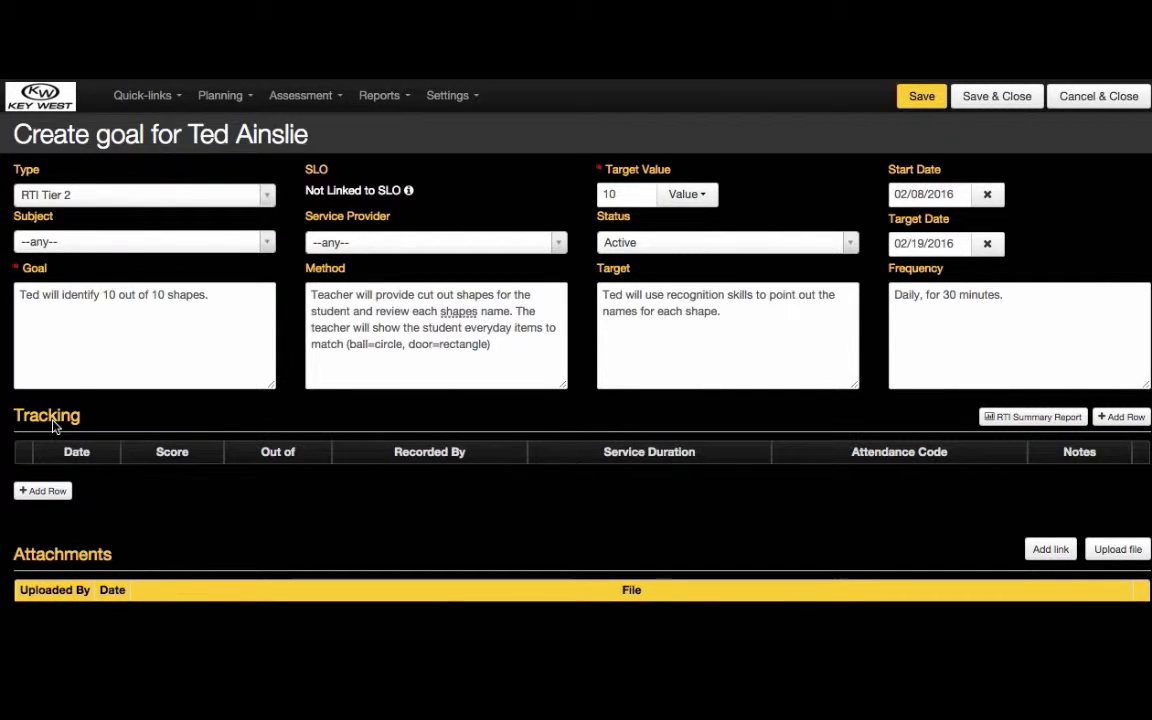
- Start a tracking row with score 5 out of 10, date 02/08/2016 and service duration 30
left_click(43, 490)
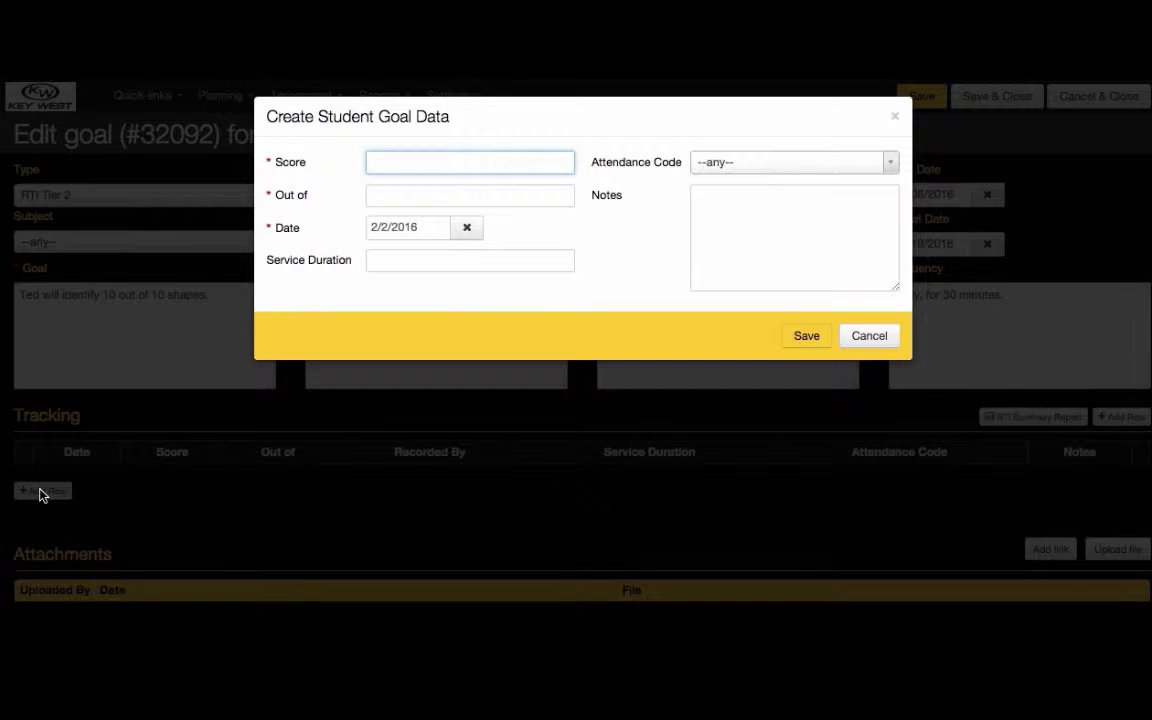
type("5")
key("Tab")
type("10")
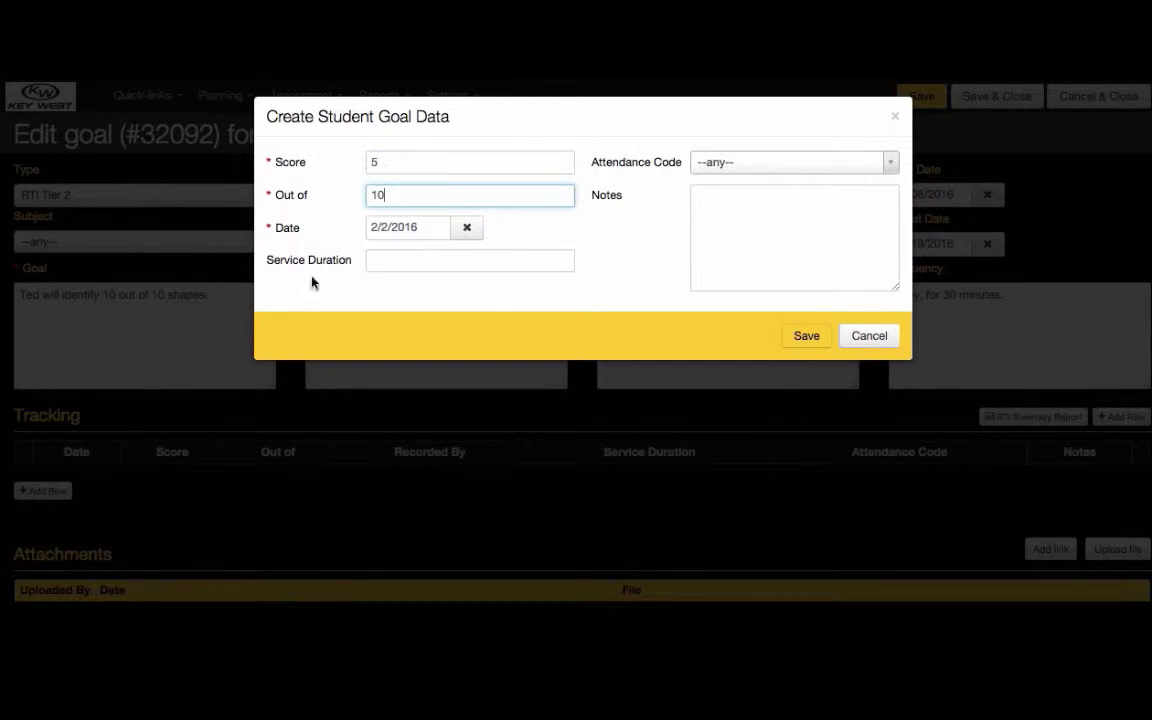
left_click(385, 227)
left_click(409, 333)
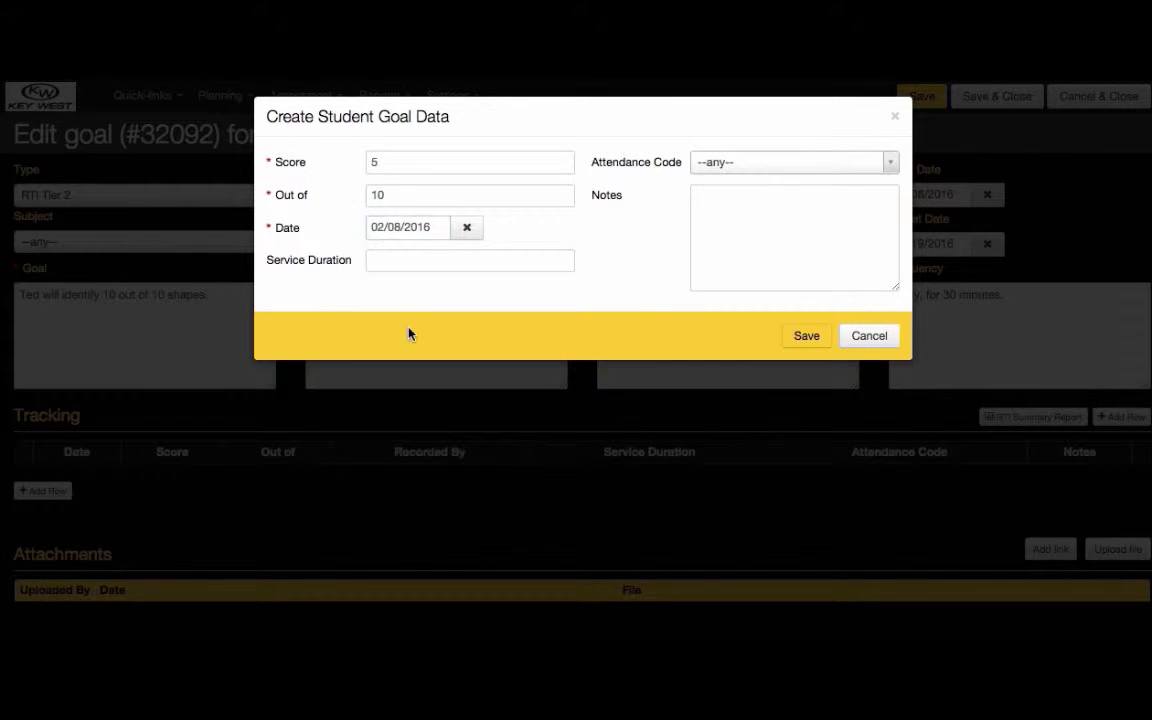
left_click(402, 262)
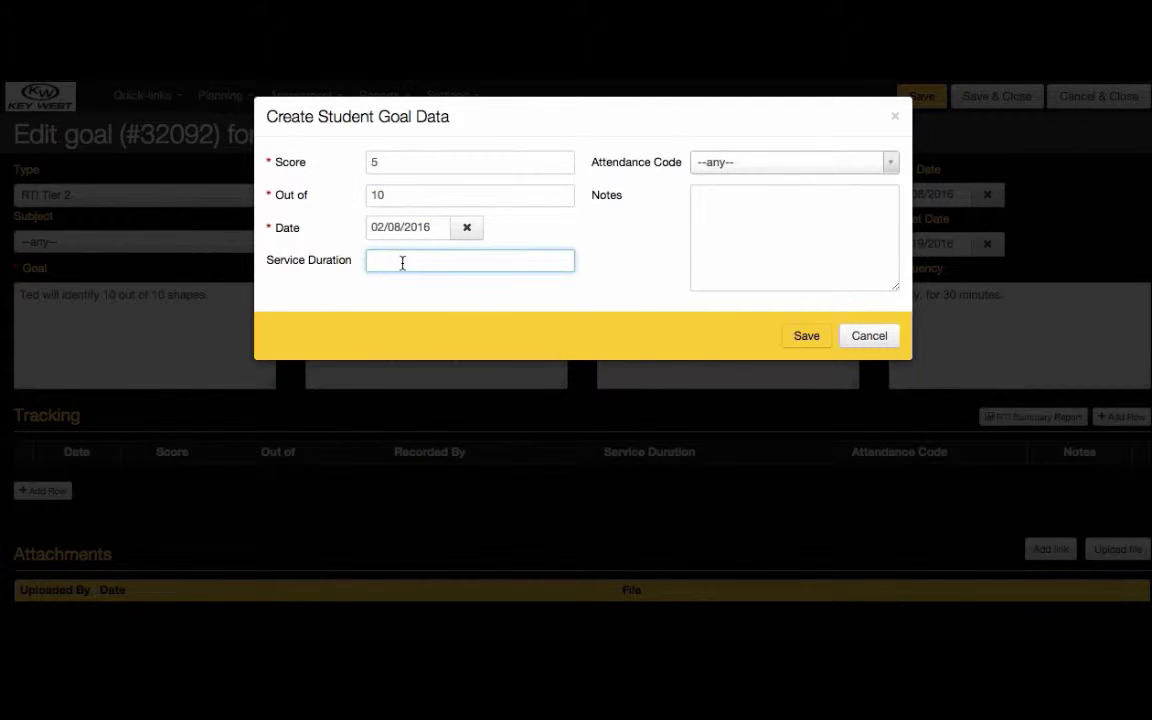
type("30")
- Set attendance to Present, note the student's first name plus "identified circles but was having difficulty with squares.", and save the row
left_click(811, 163)
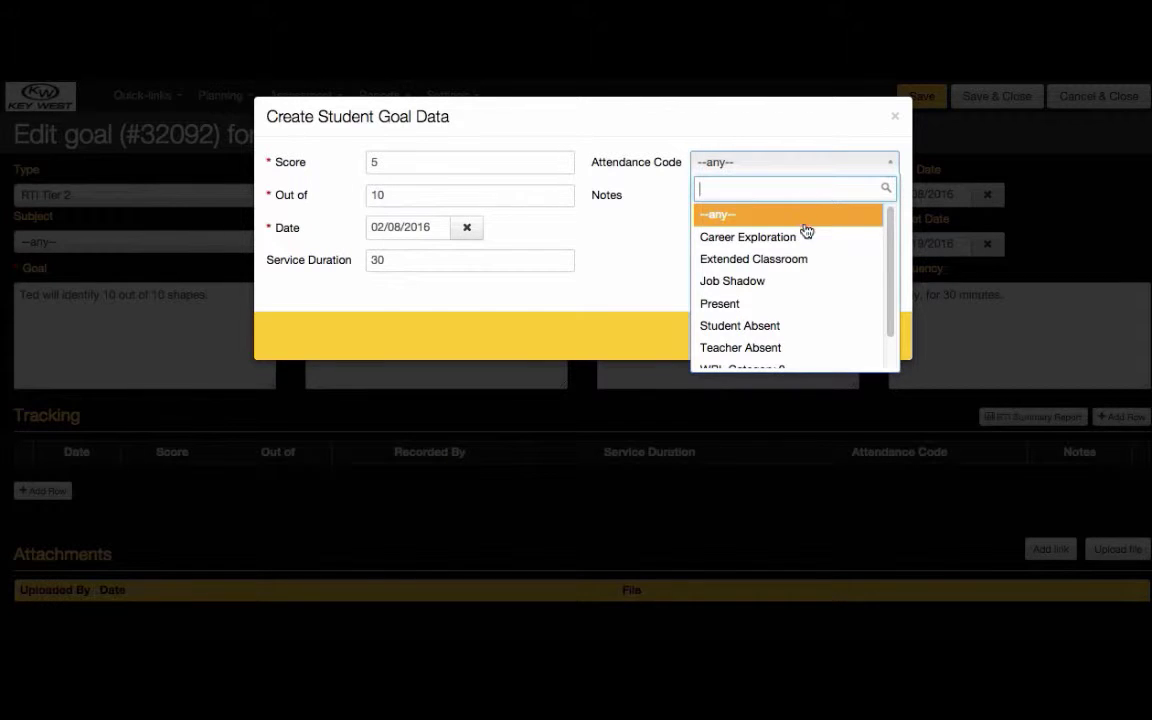
left_click(797, 301)
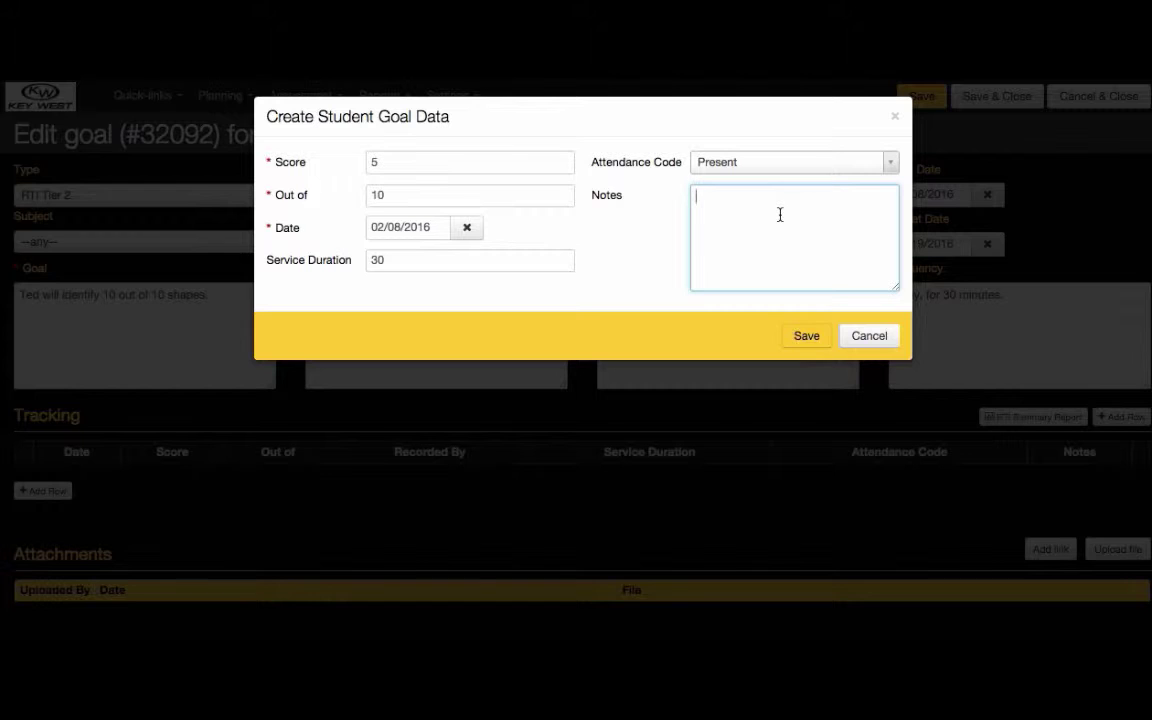
type("Ted identified circles but was having d")
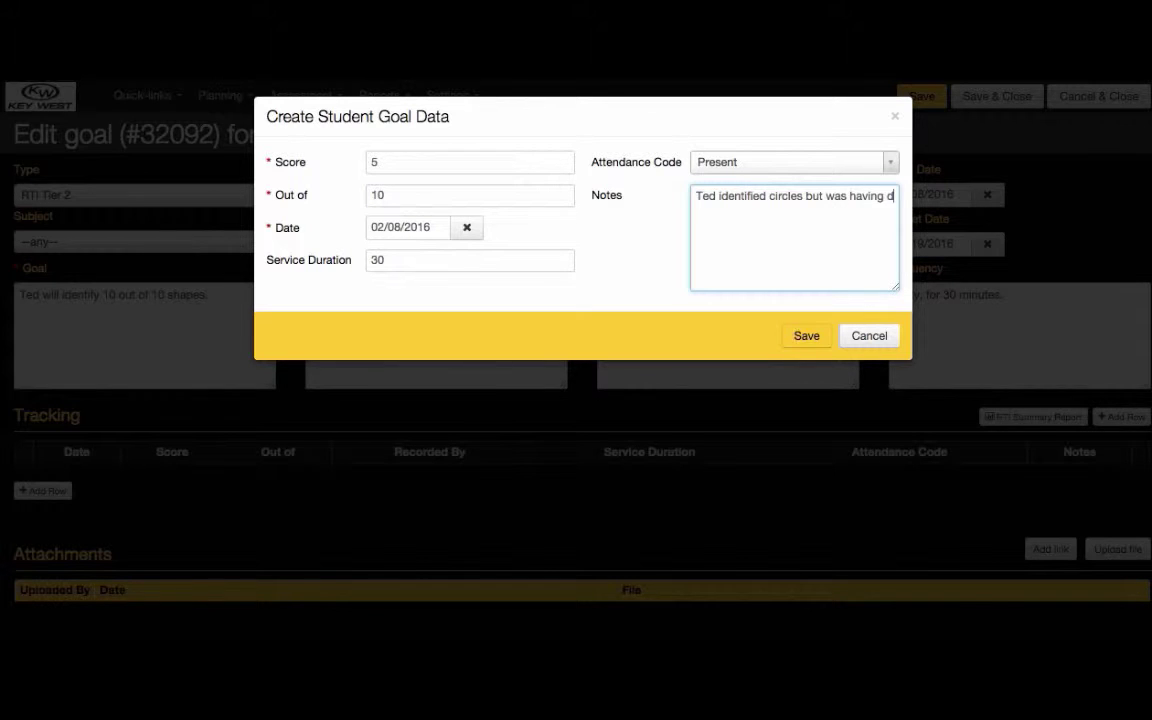
type("ifficulty with squares")
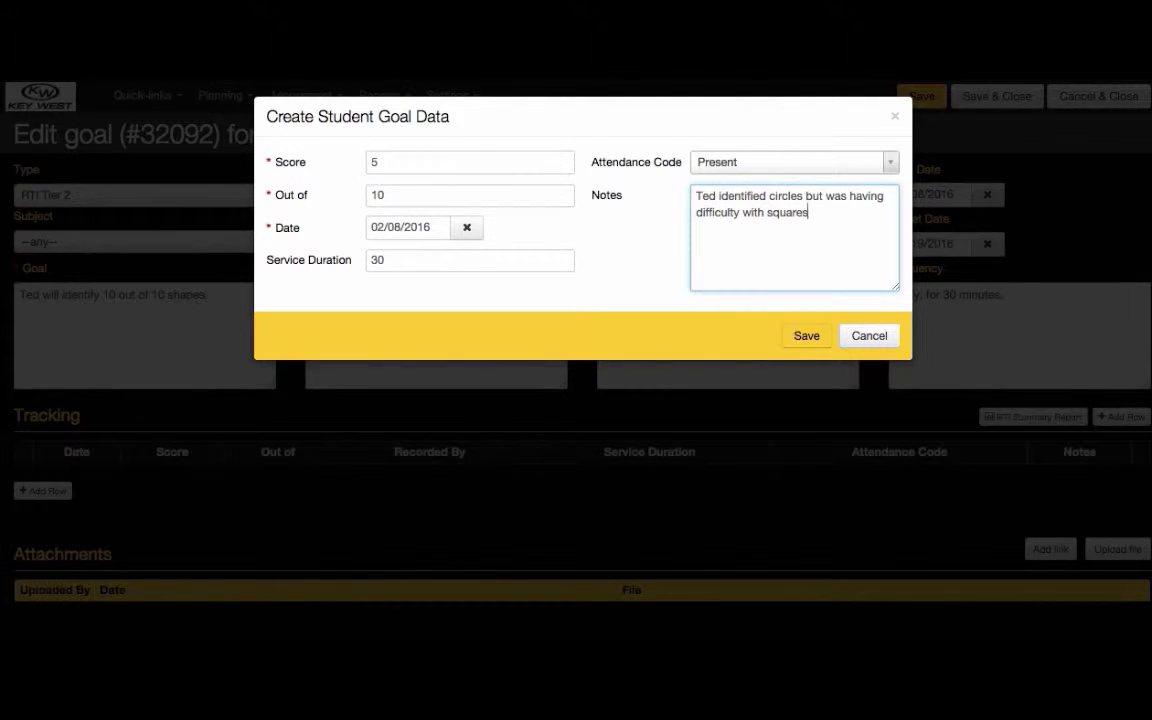
type(".")
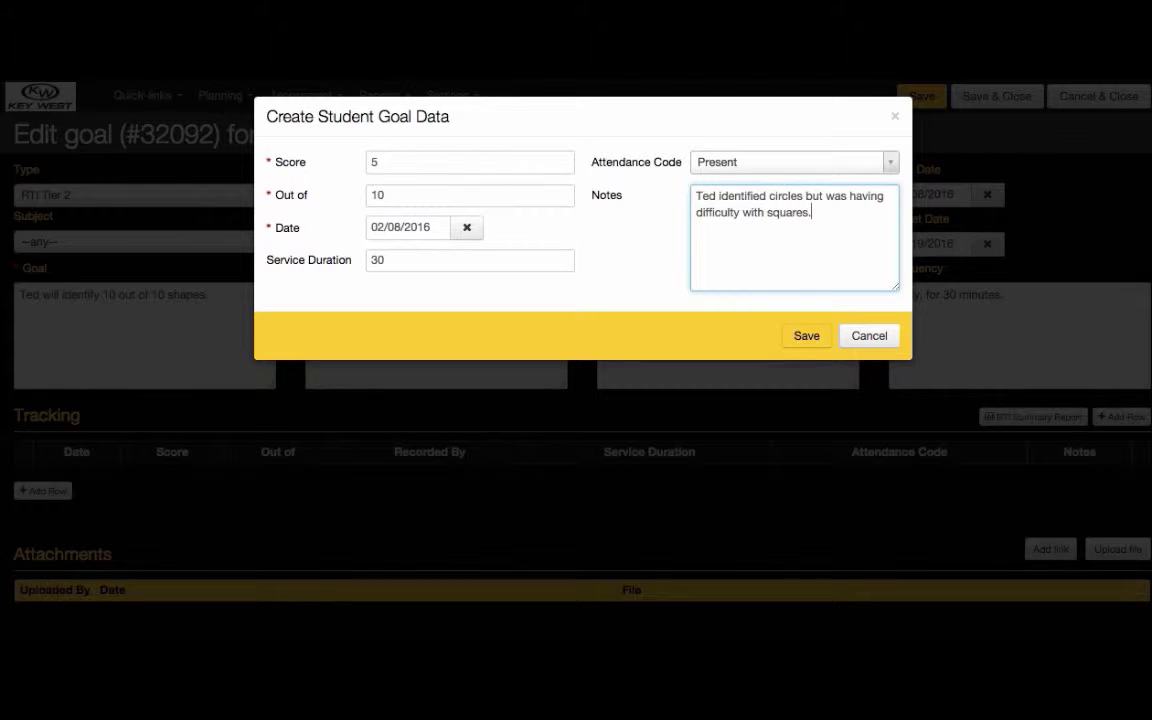
left_click(803, 338)
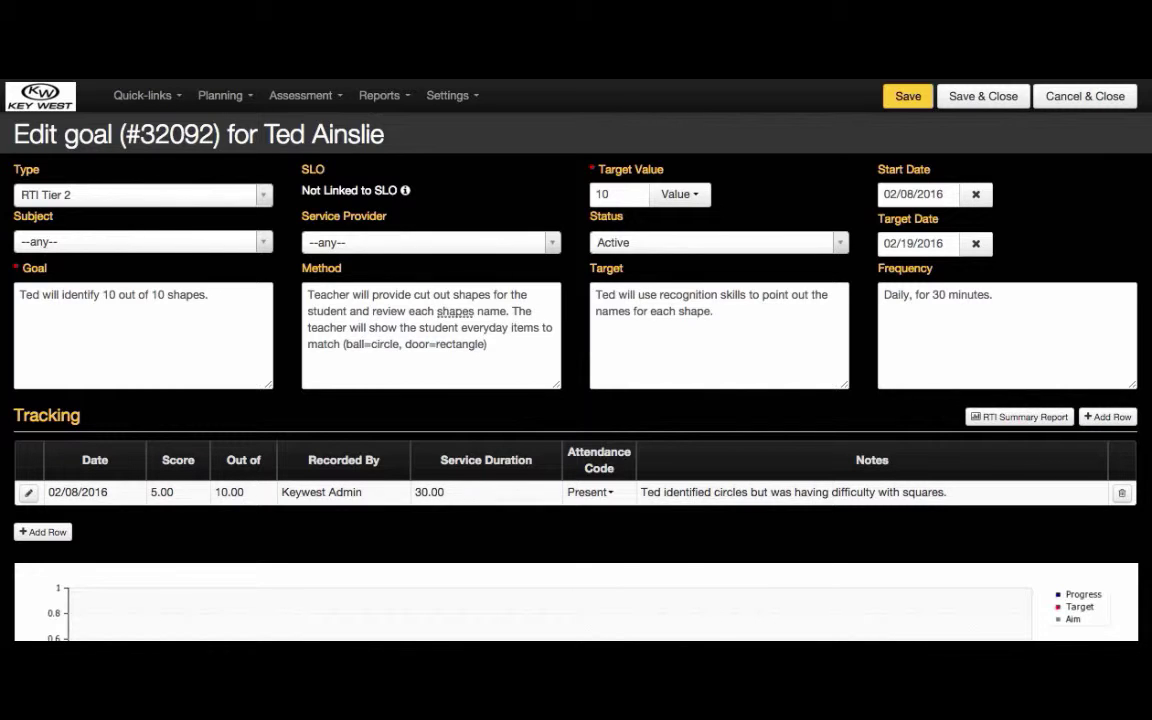
- Add a tracking row with score 7 out of 10, date 02/09/2016 and service duration 25, and save it
left_click(38, 533)
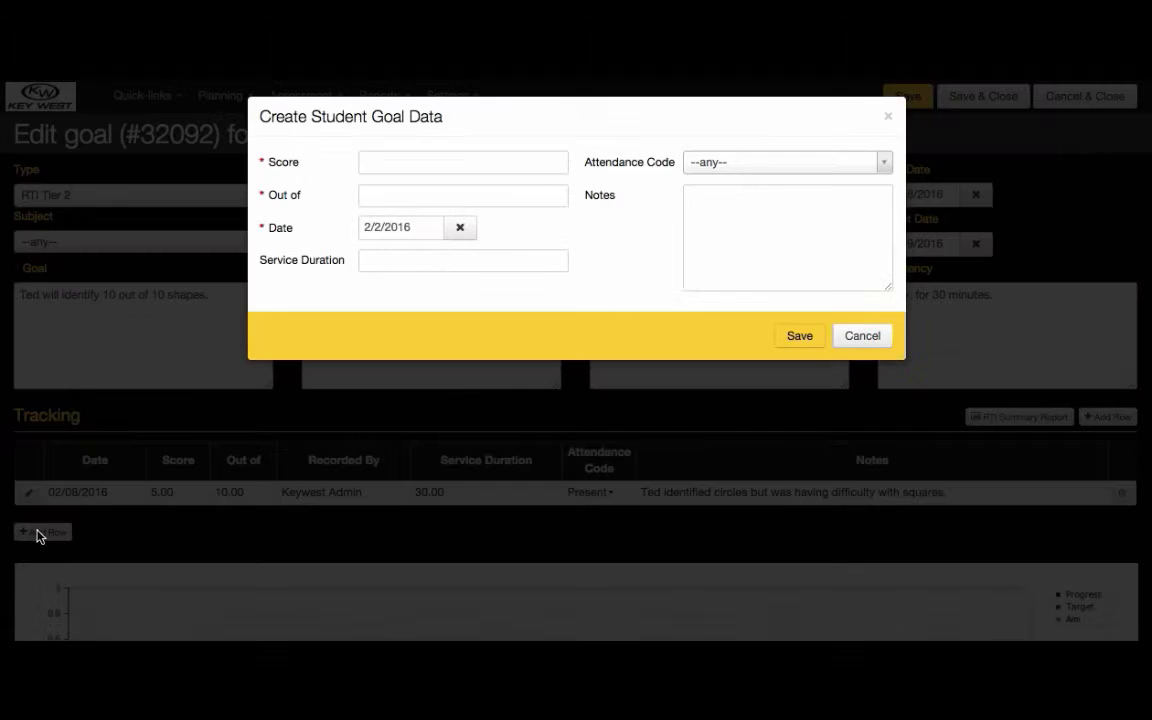
left_click(463, 163)
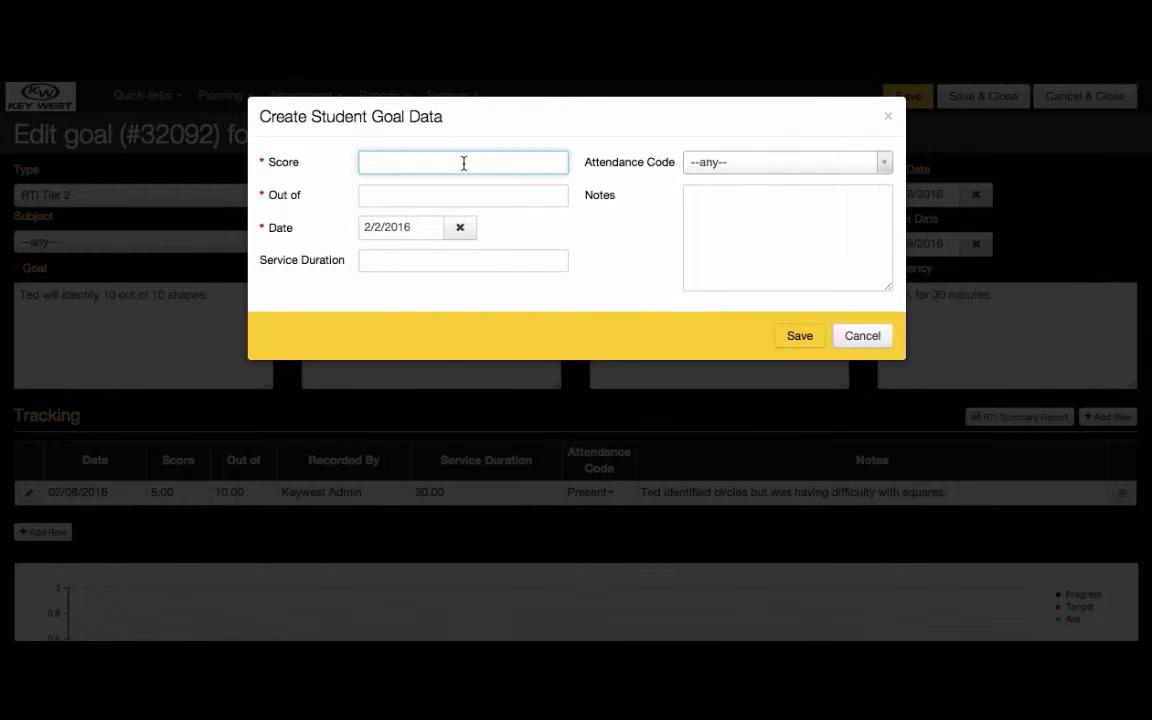
type("7")
key("Tab")
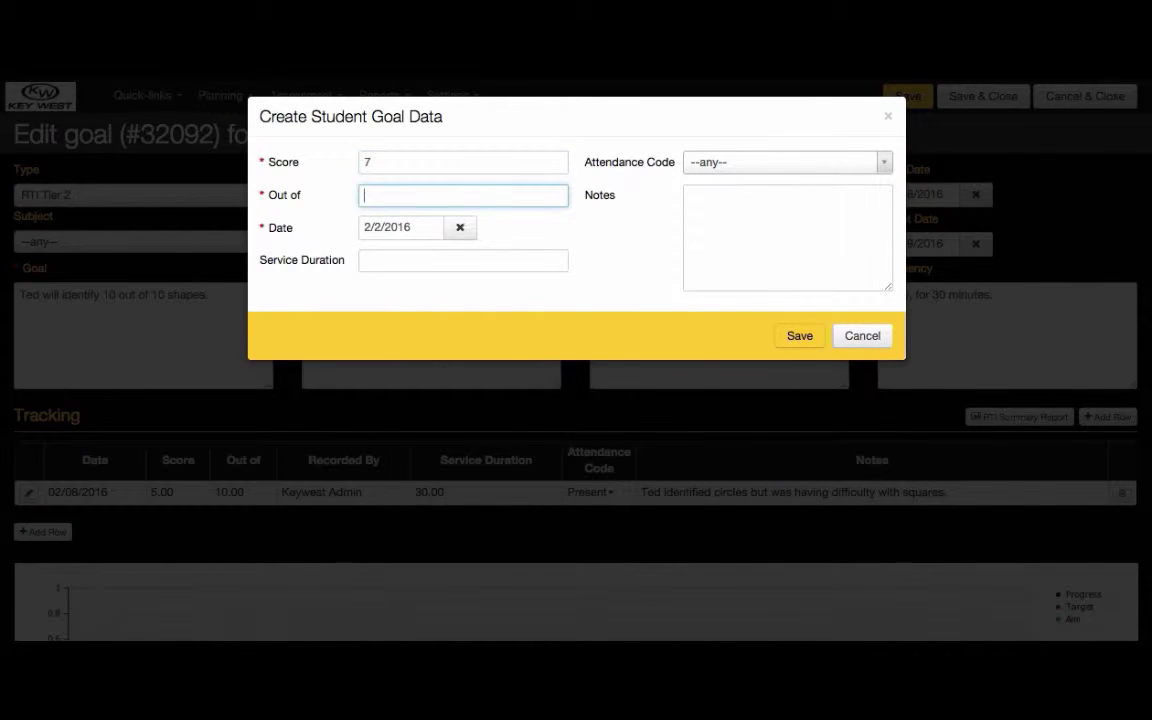
type("10")
left_click(424, 228)
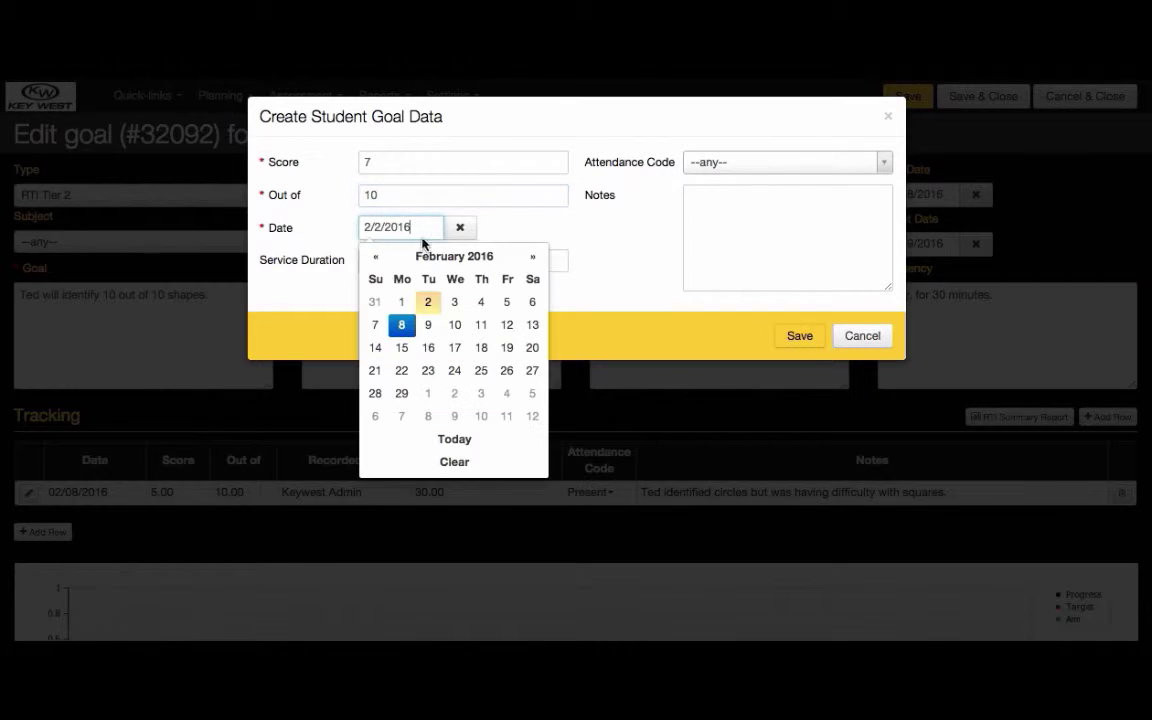
left_click(429, 324)
left_click(424, 263)
type("25")
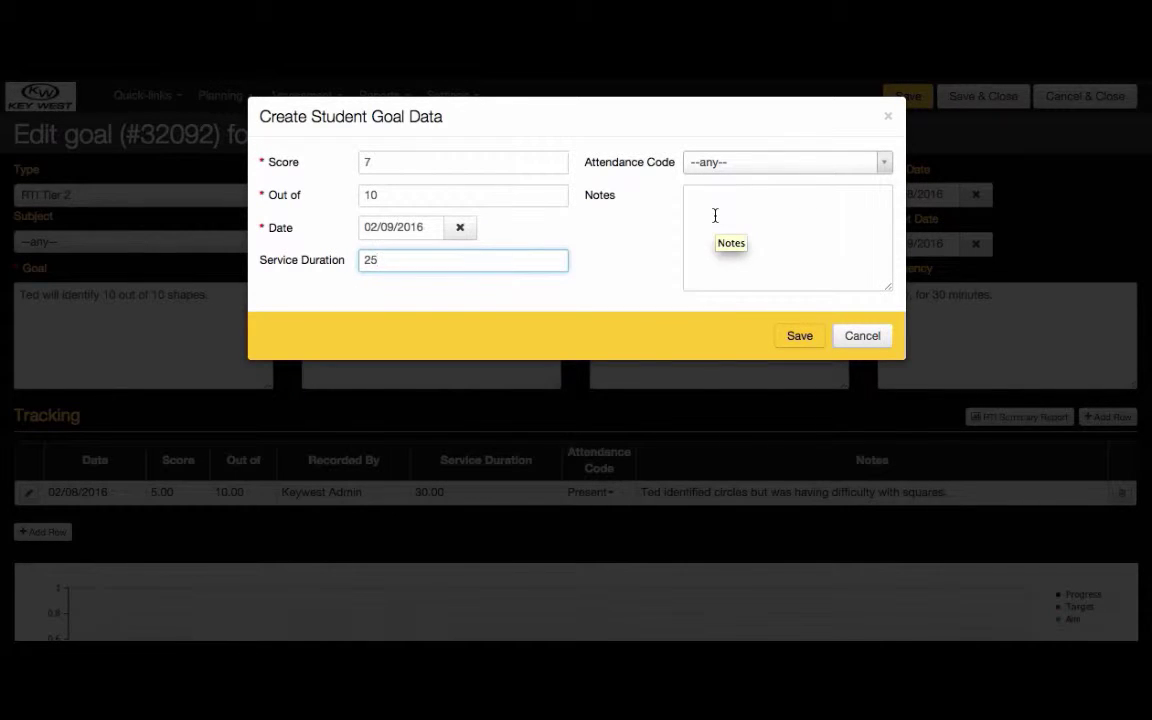
left_click(791, 334)
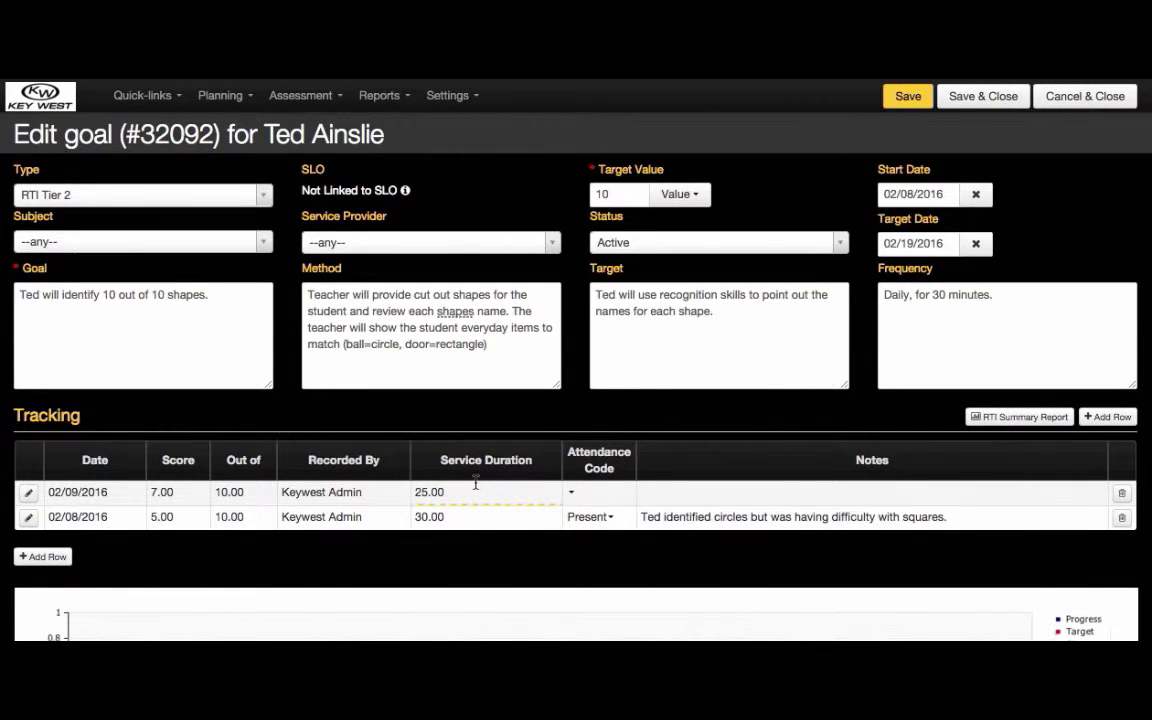
- Start another tracking row with score 6 out of 10, date 02/10/2016 and service duration 30
left_click(40, 556)
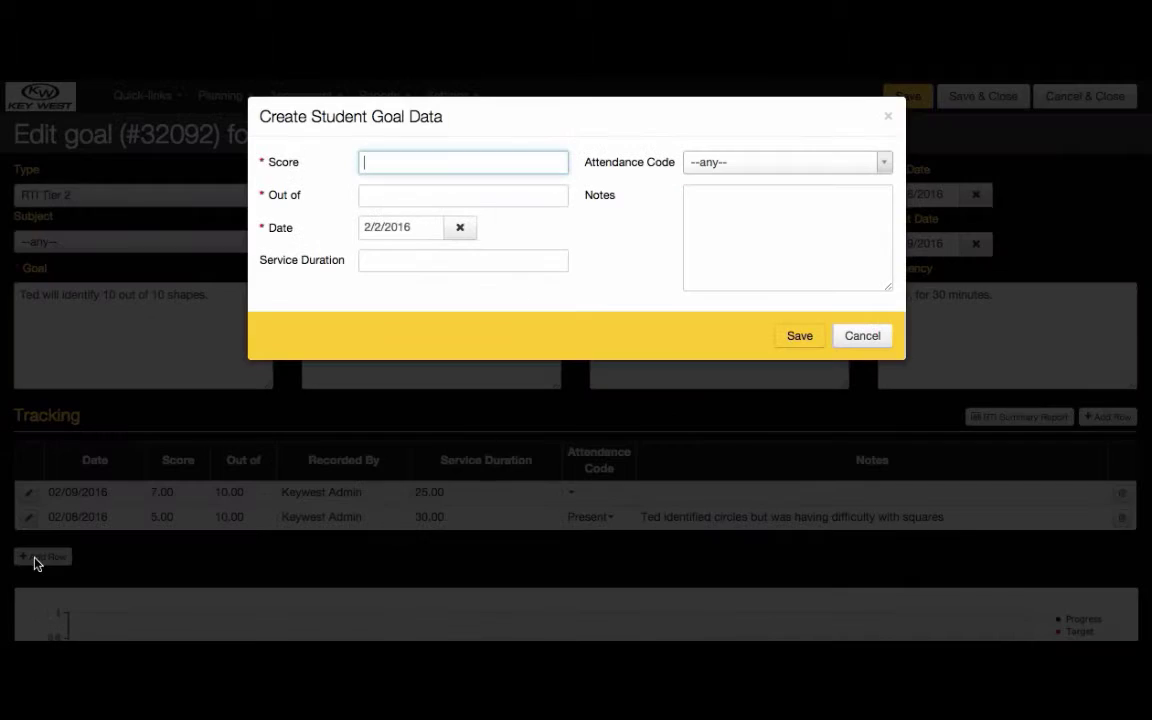
type("76")
key("Tab")
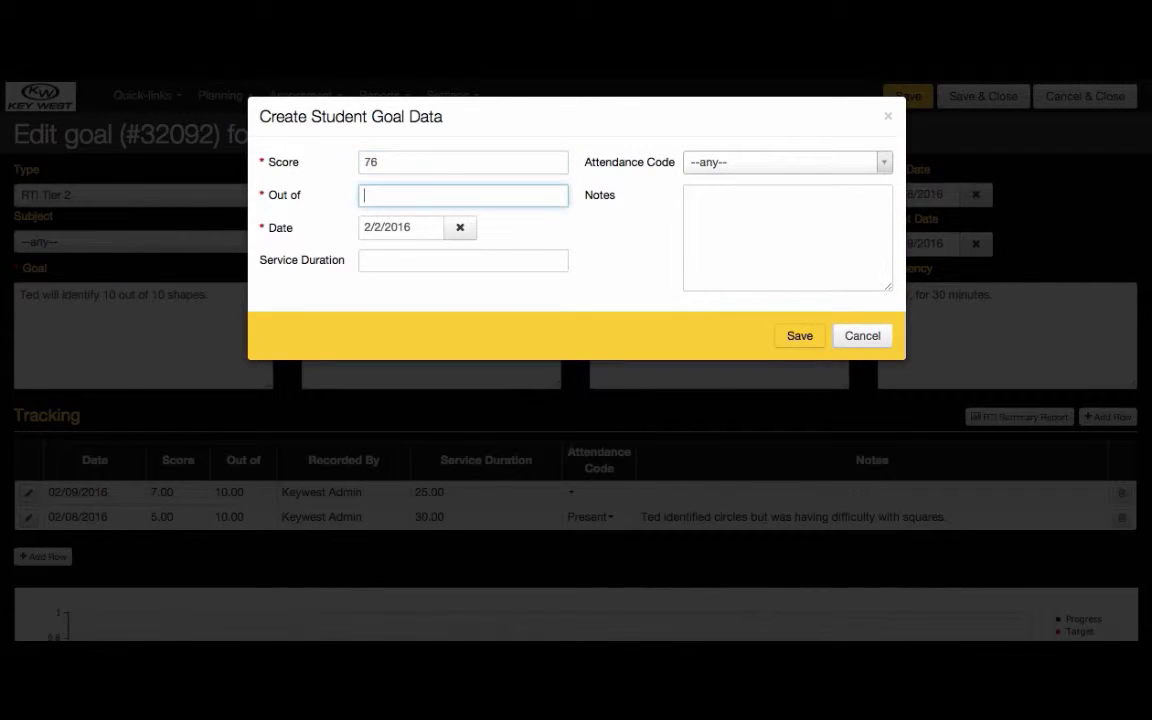
left_click(469, 155)
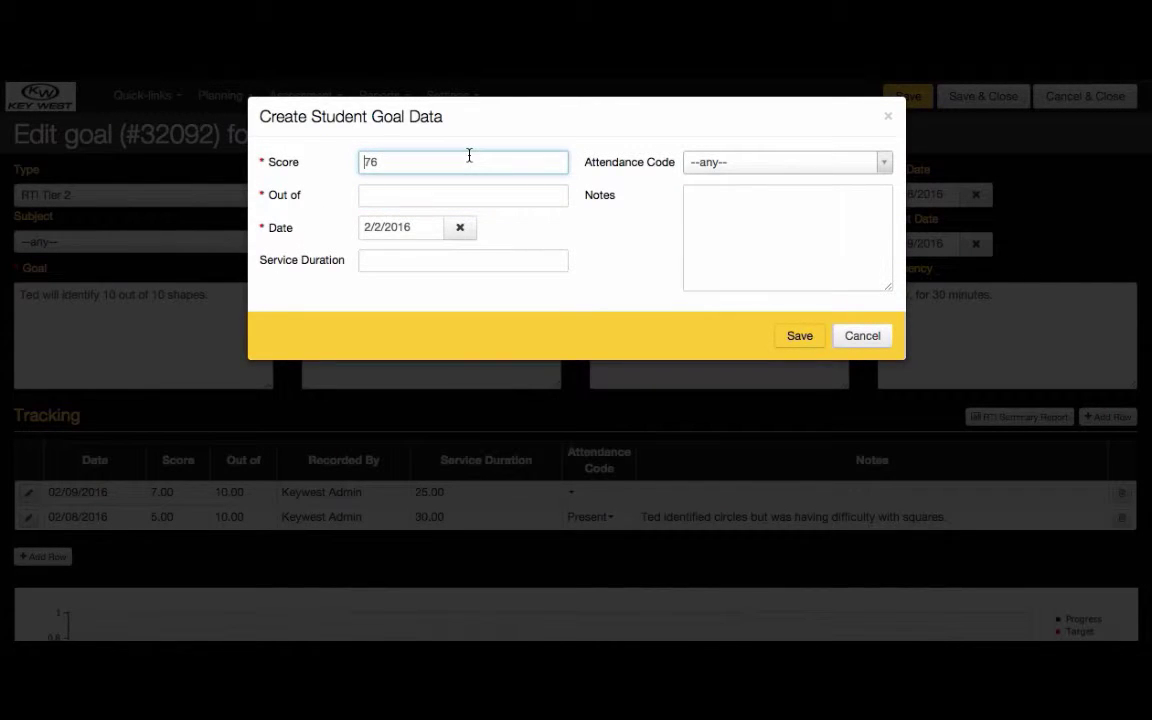
key("BackSpace")
key("BackSpace")
type("6")
key("Tab")
type("10")
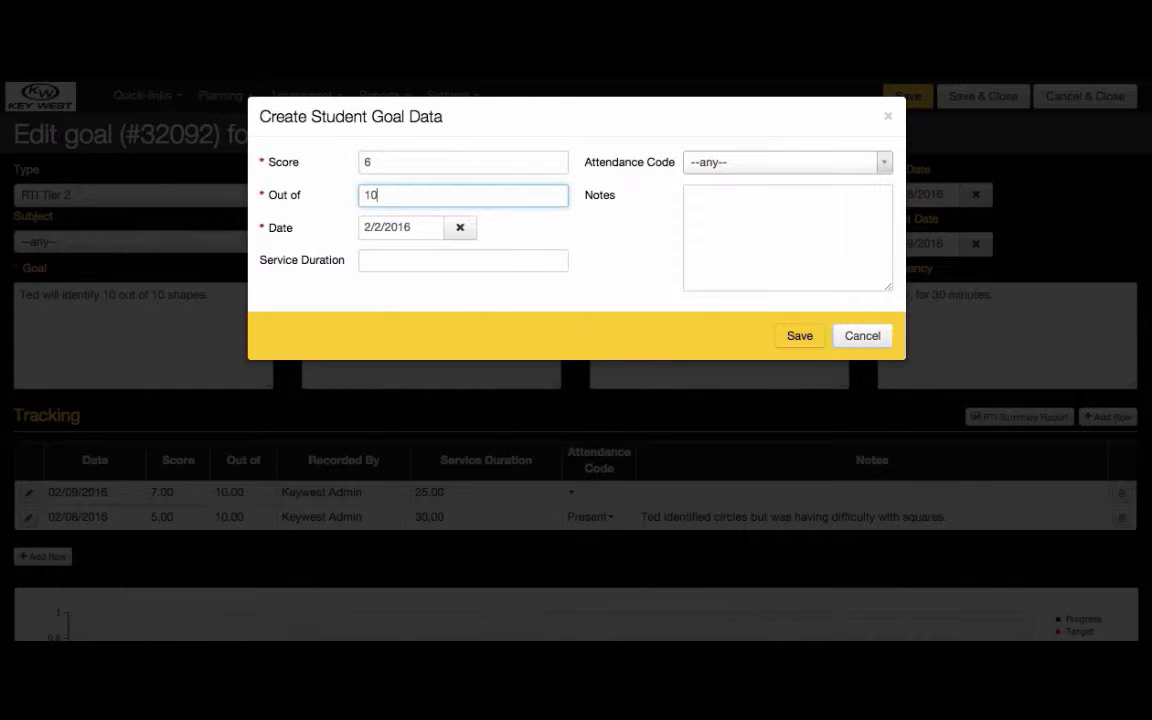
left_click(419, 229)
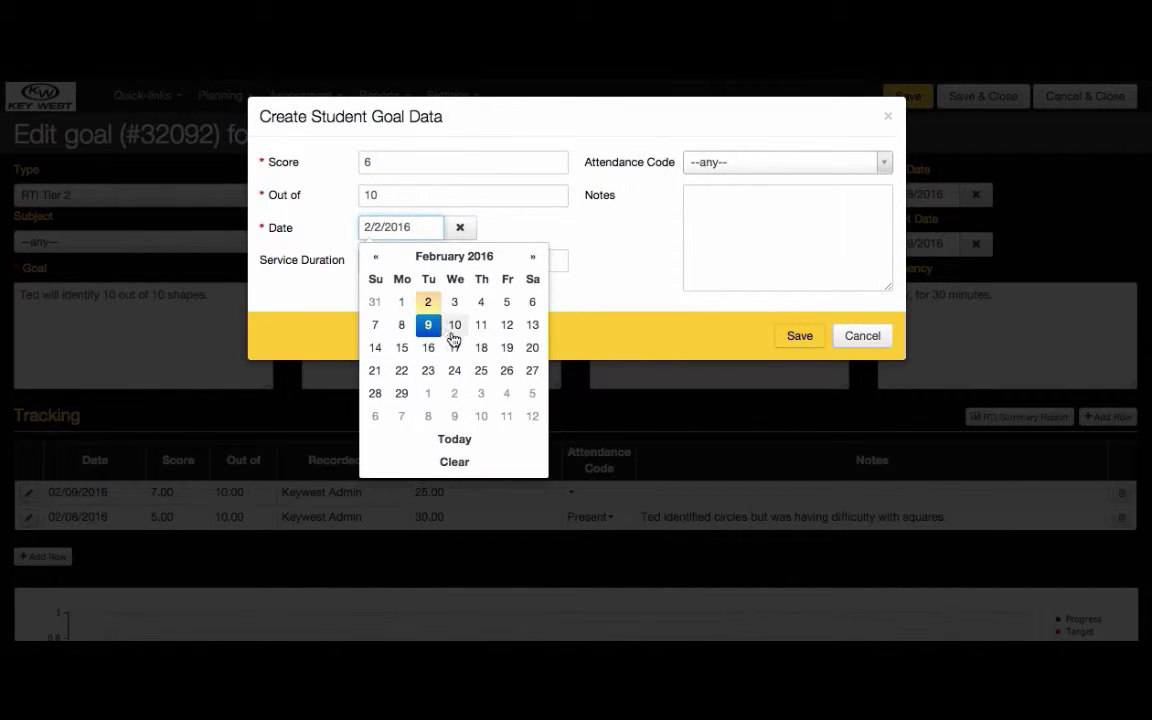
left_click(455, 324)
left_click(394, 259)
type("30")
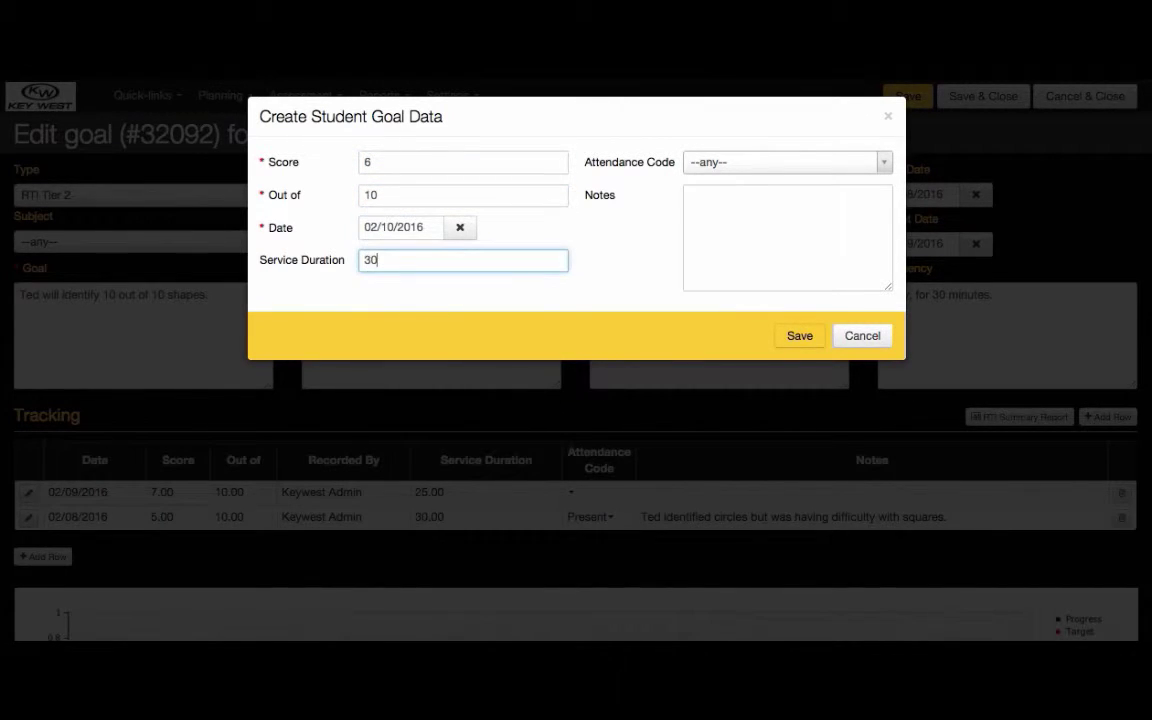
- Note the student's first name plus "came into school tired, he seemed very frustrated during the lesson.", and save the tracking row
left_click(741, 198)
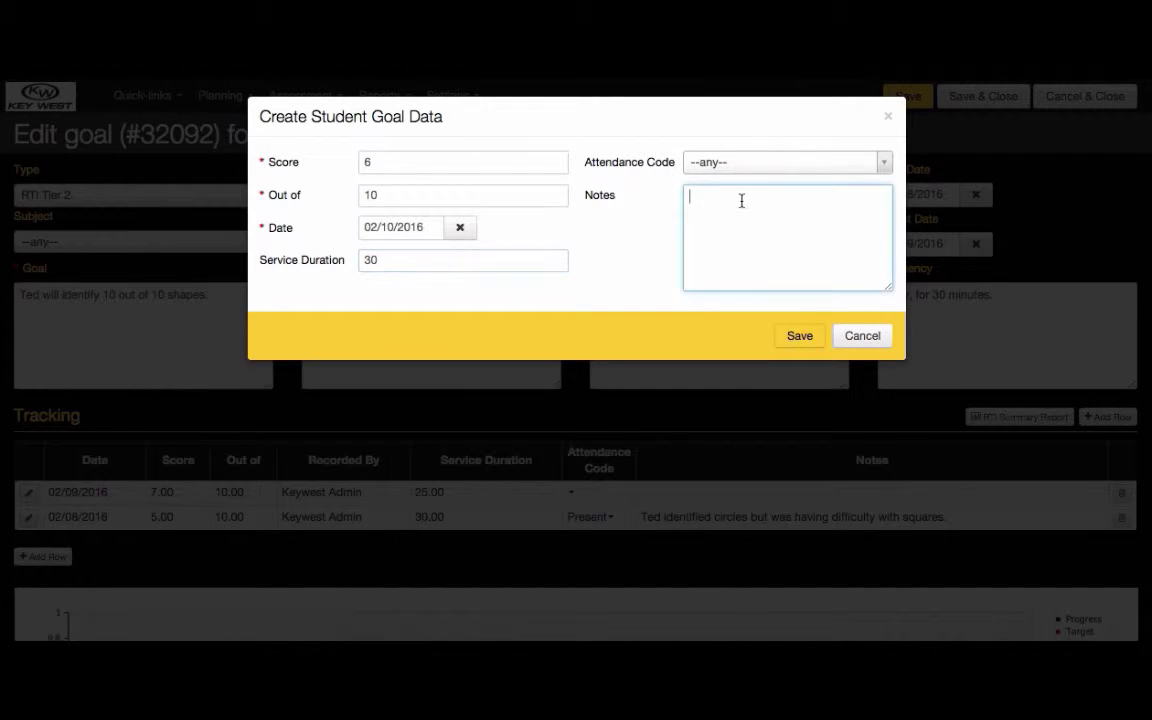
type("Ted came in")
type("to school tired, he")
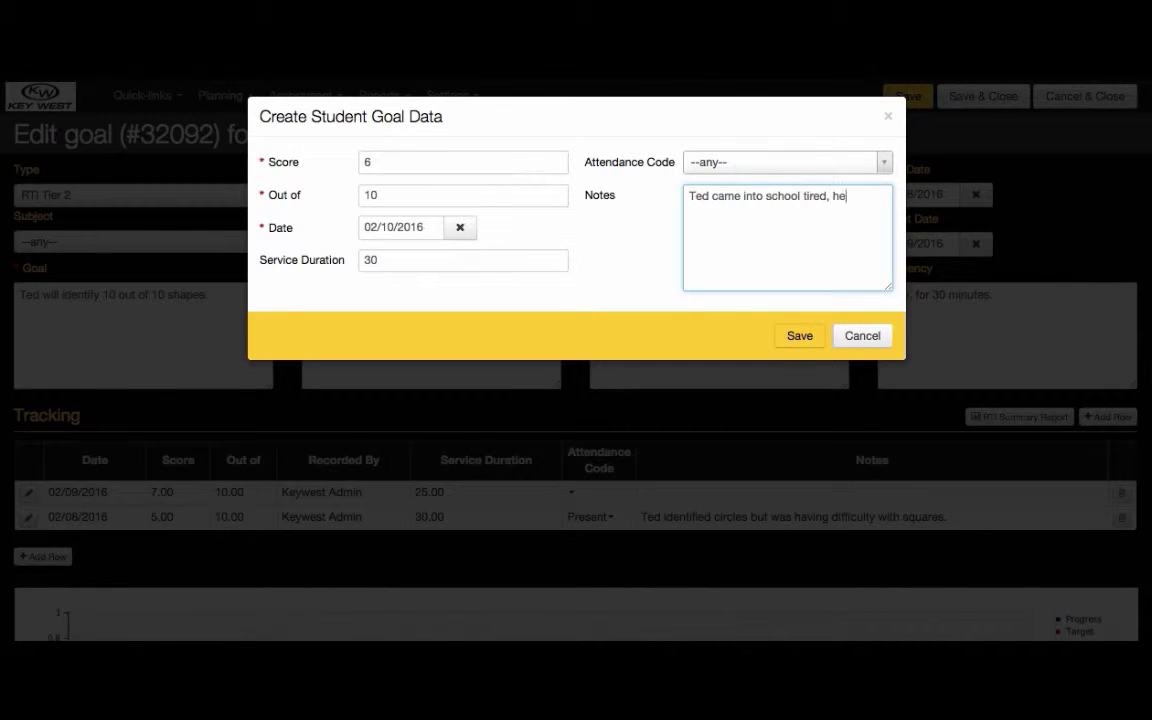
type(" seemed very frustrated during the lesson")
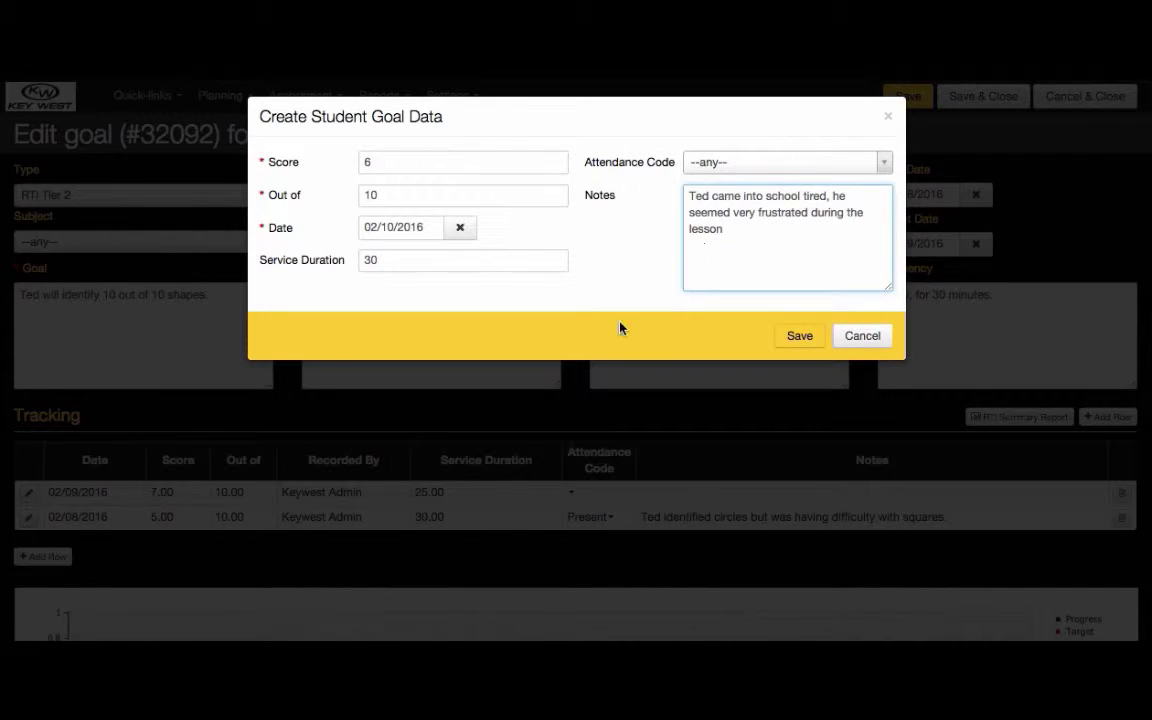
type(".")
left_click(799, 335)
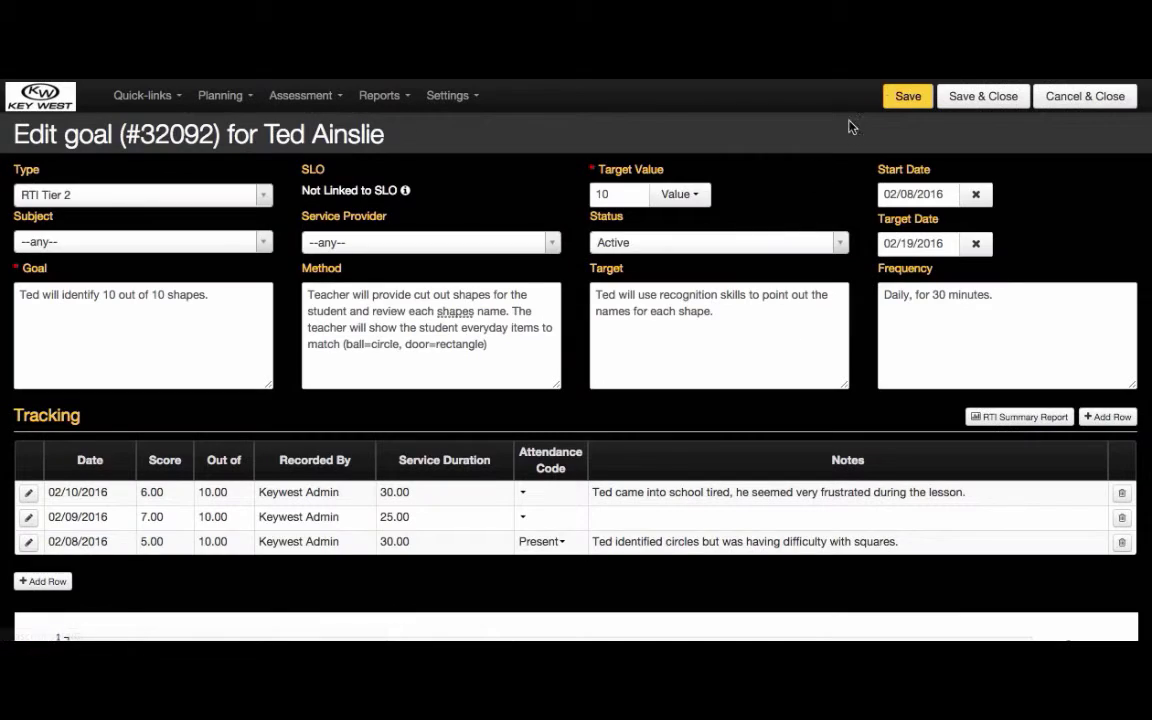
- Save and close the goal, and reopen the same student's shapes goal to view its progress chart
left_click(982, 97)
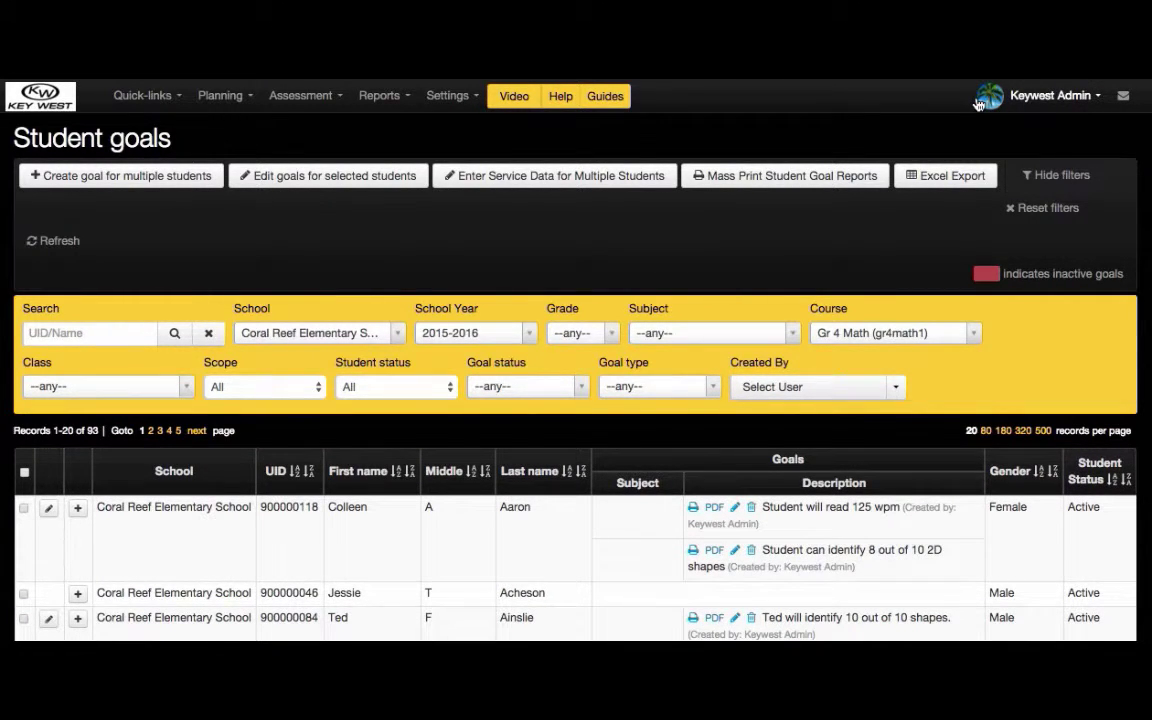
scroll(540, 310, "down", 3)
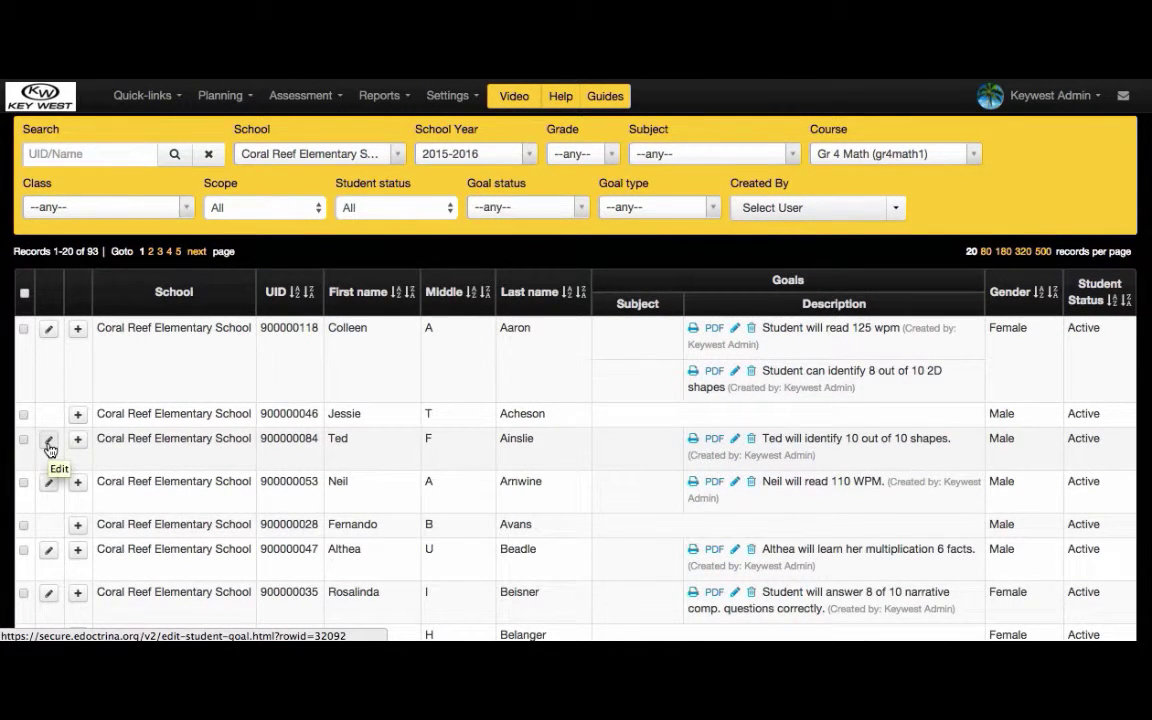
left_click(735, 443)
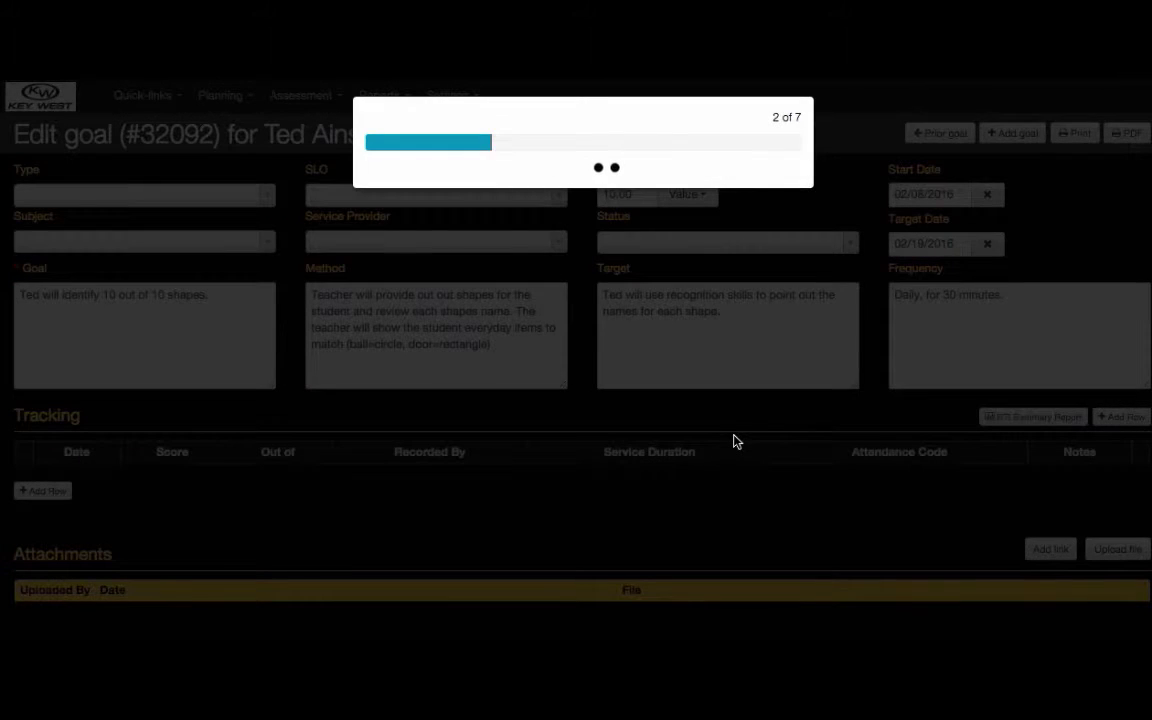
scroll(735, 441, "down", 3)
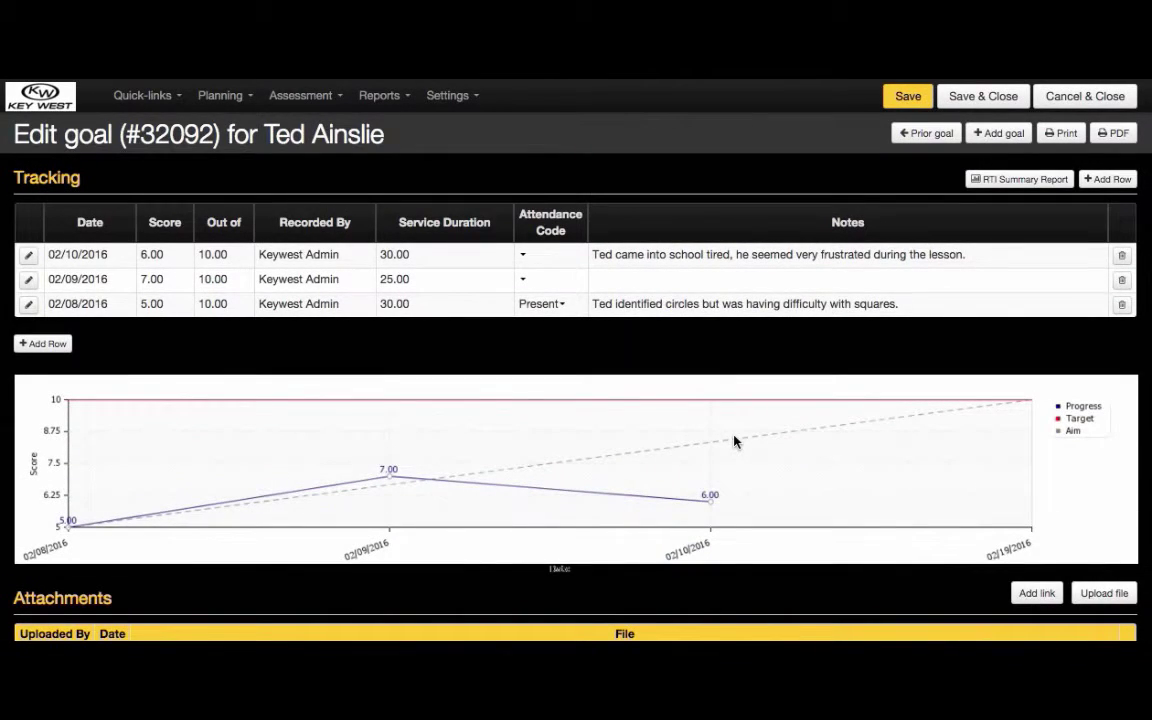
- Review the progress chart of the shapes goal, and save and close the goal
scroll(735, 441, "down", 1)
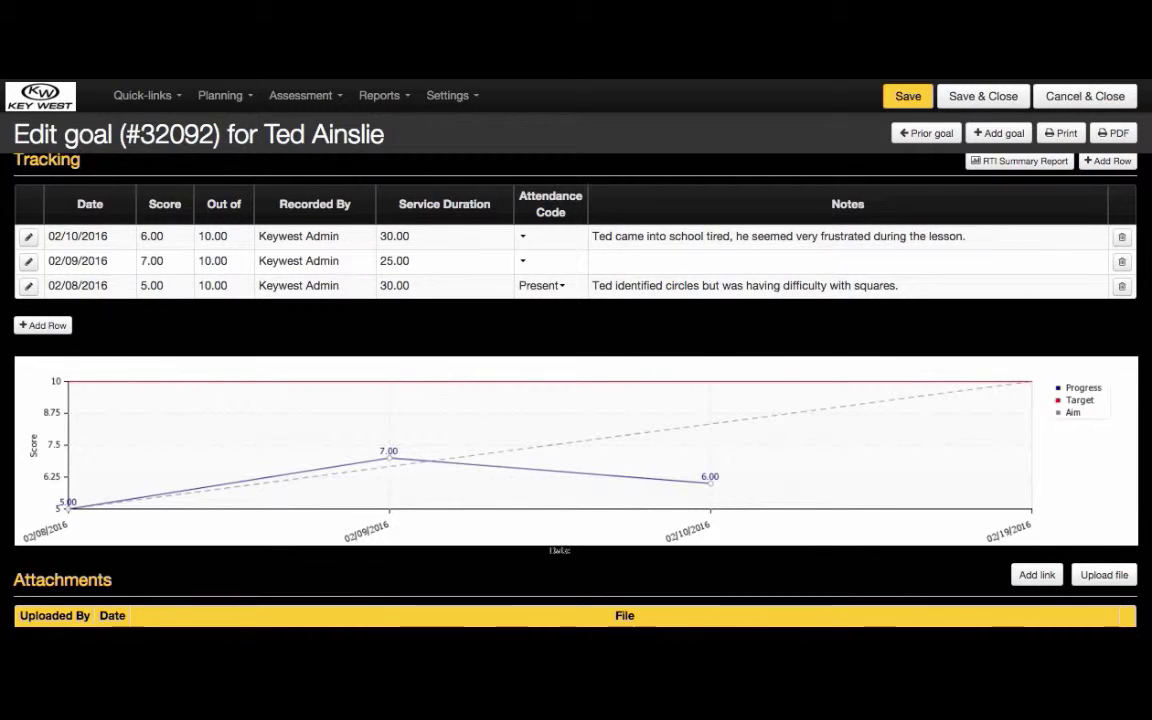
left_click(1060, 134)
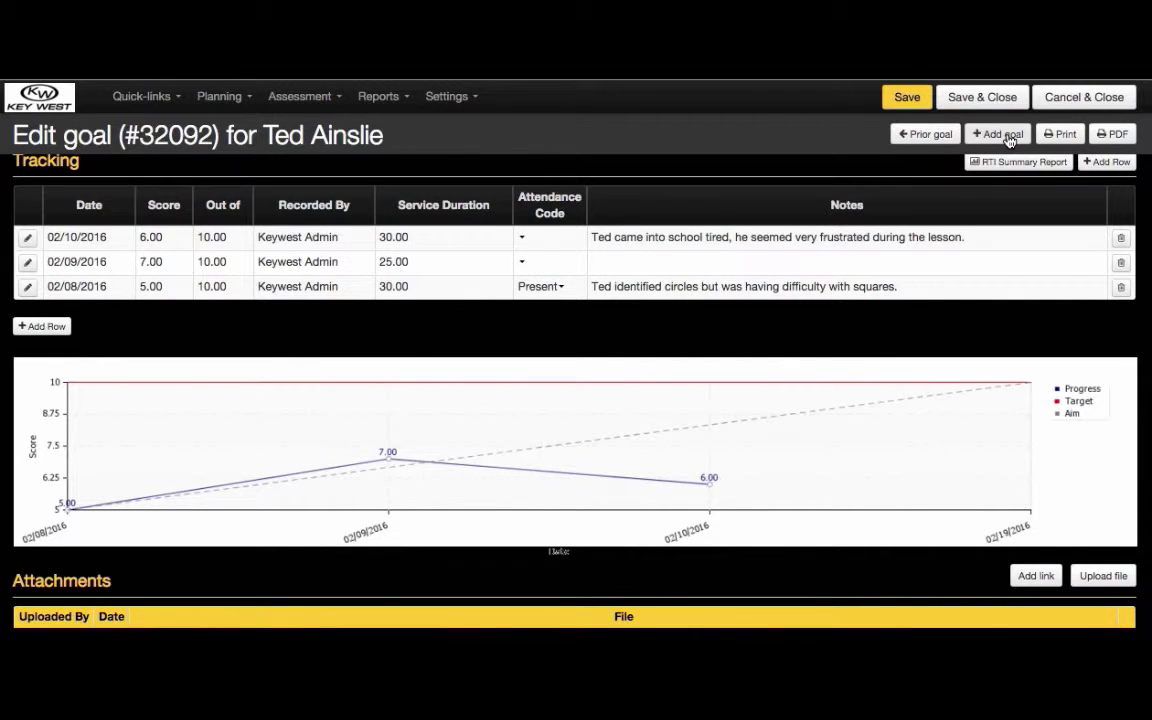
left_click(1005, 96)
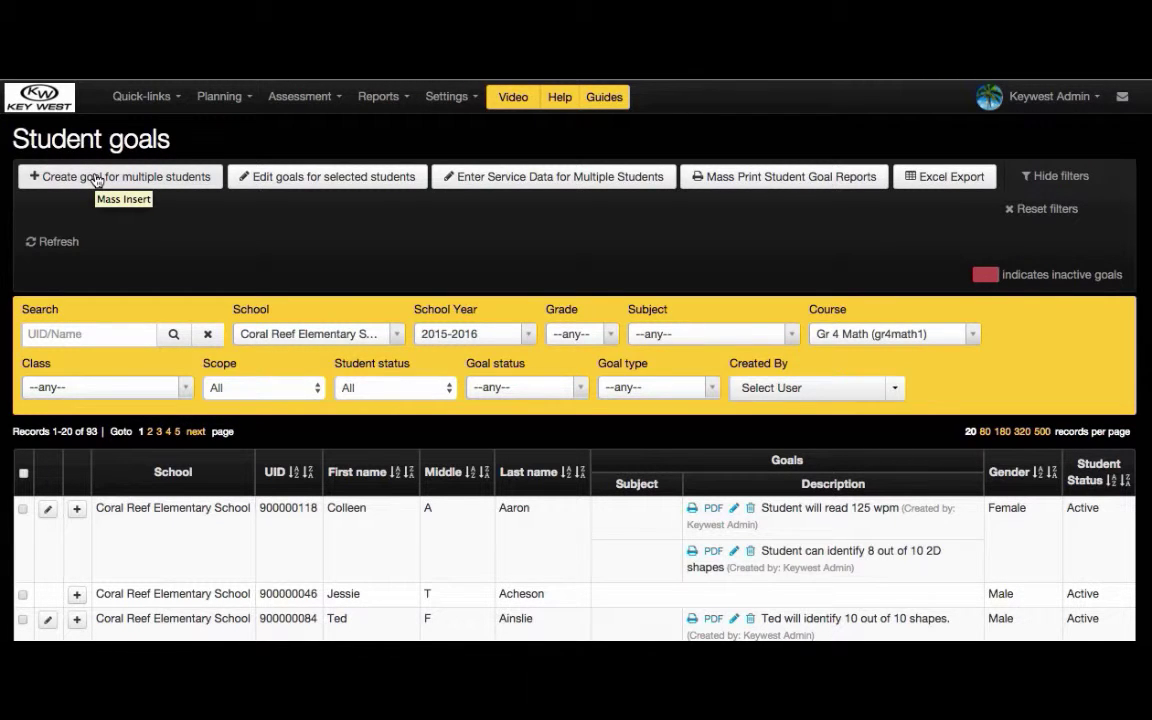
- Open the multiple-student goal creation form for the first three listed students without goals, and cancel it
scroll(95, 325, "down", 4)
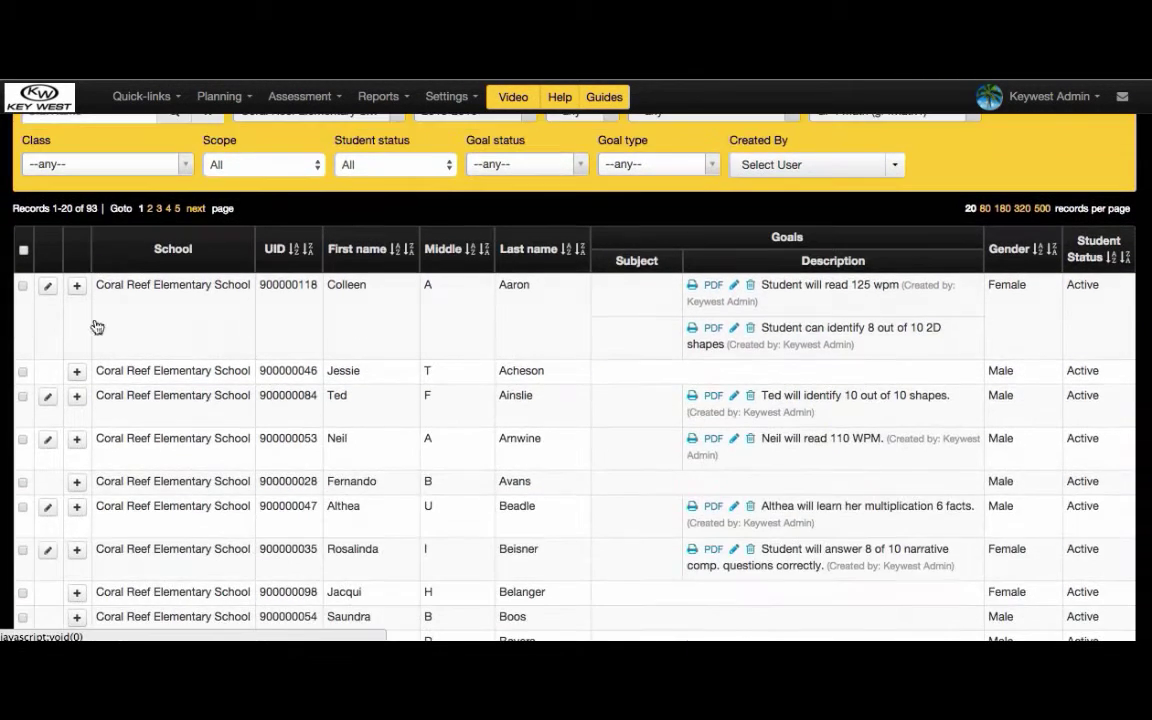
scroll(95, 325, "down", 3)
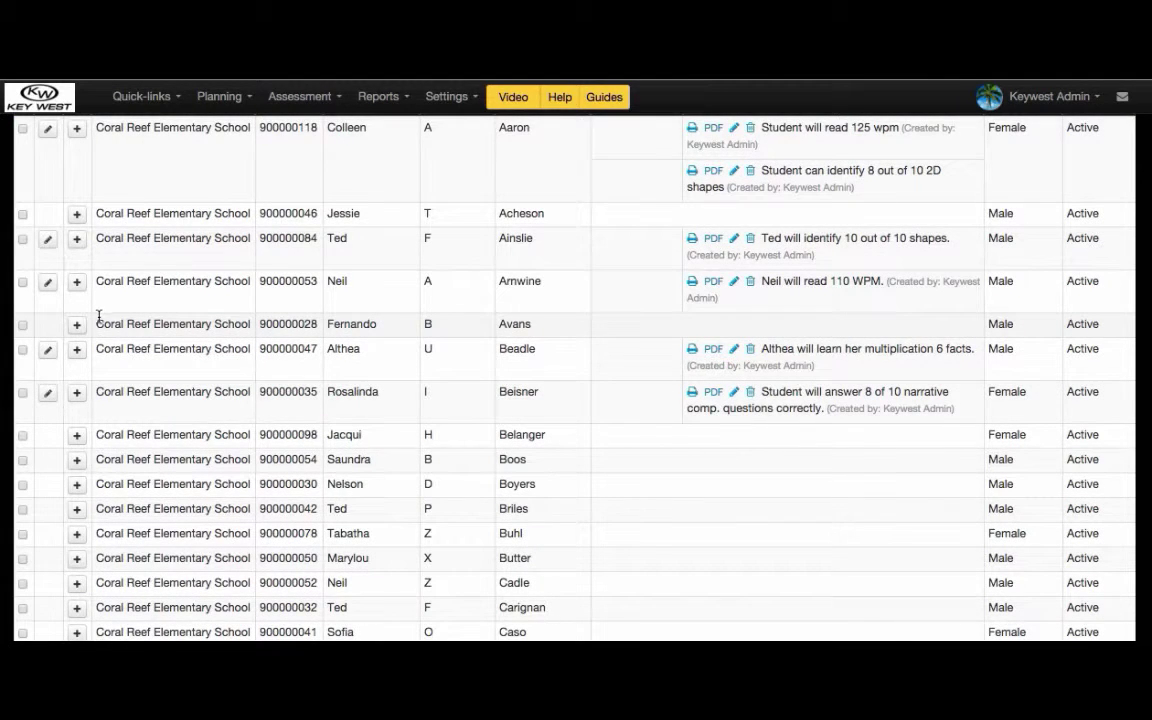
left_click(22, 214)
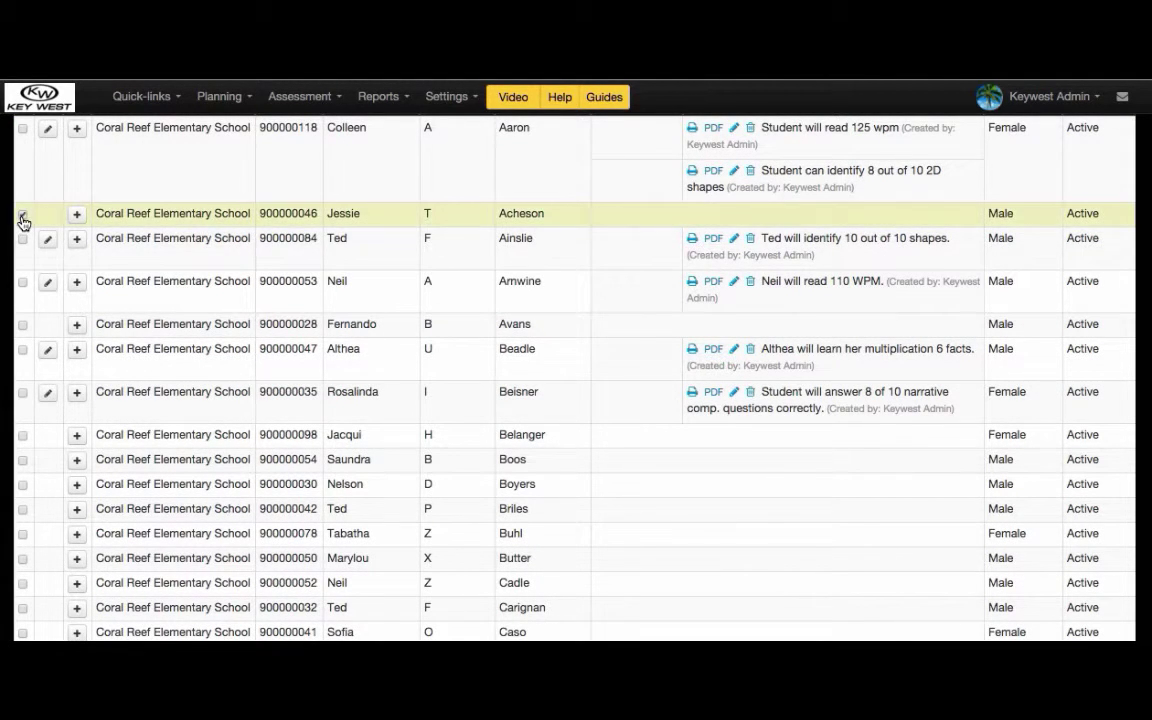
left_click(22, 325)
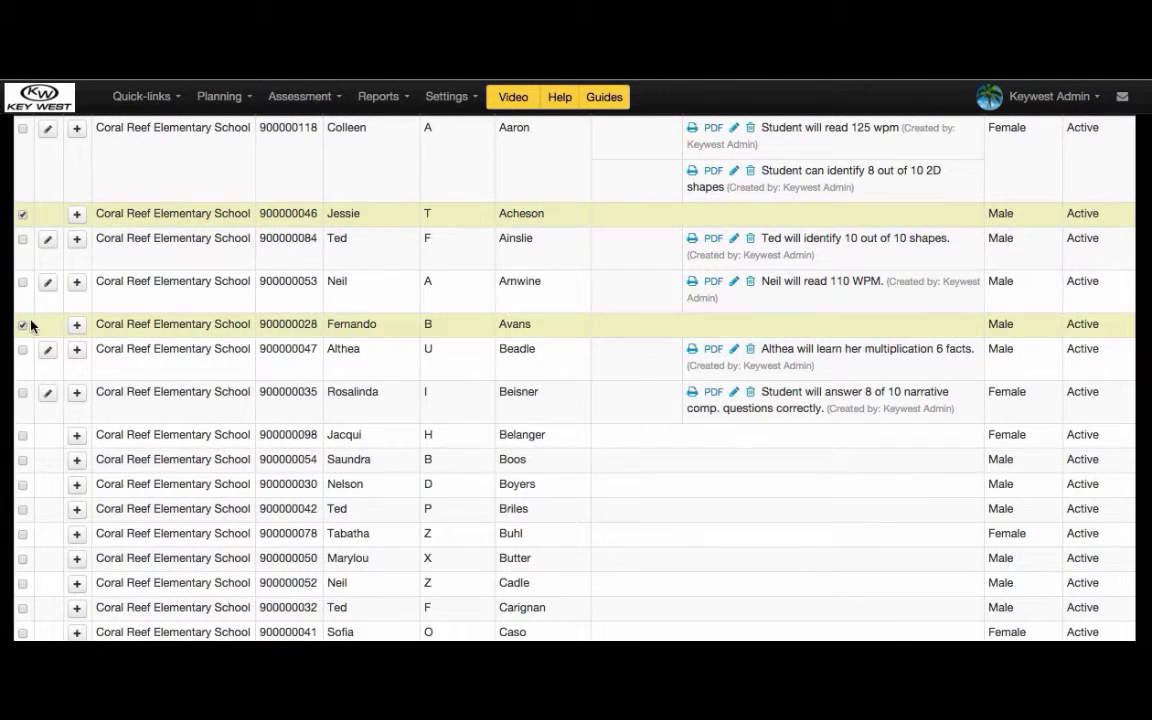
left_click(22, 438)
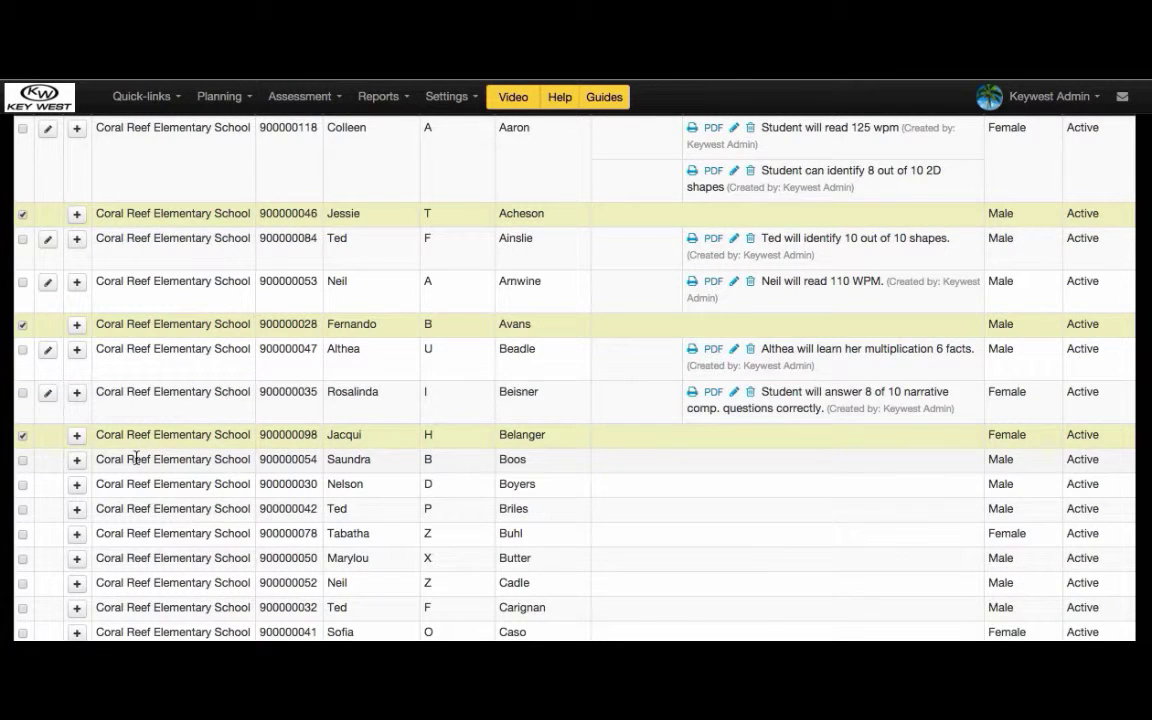
scroll(136, 458, "up", 5)
left_click(117, 177)
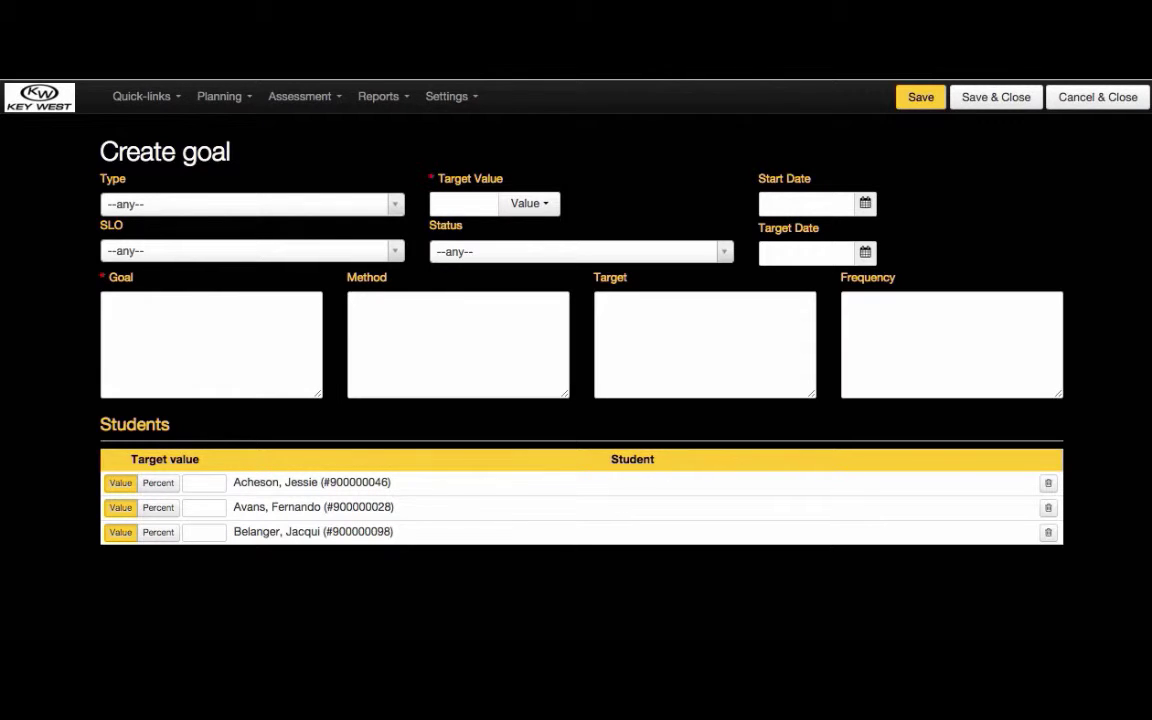
left_click(1100, 100)
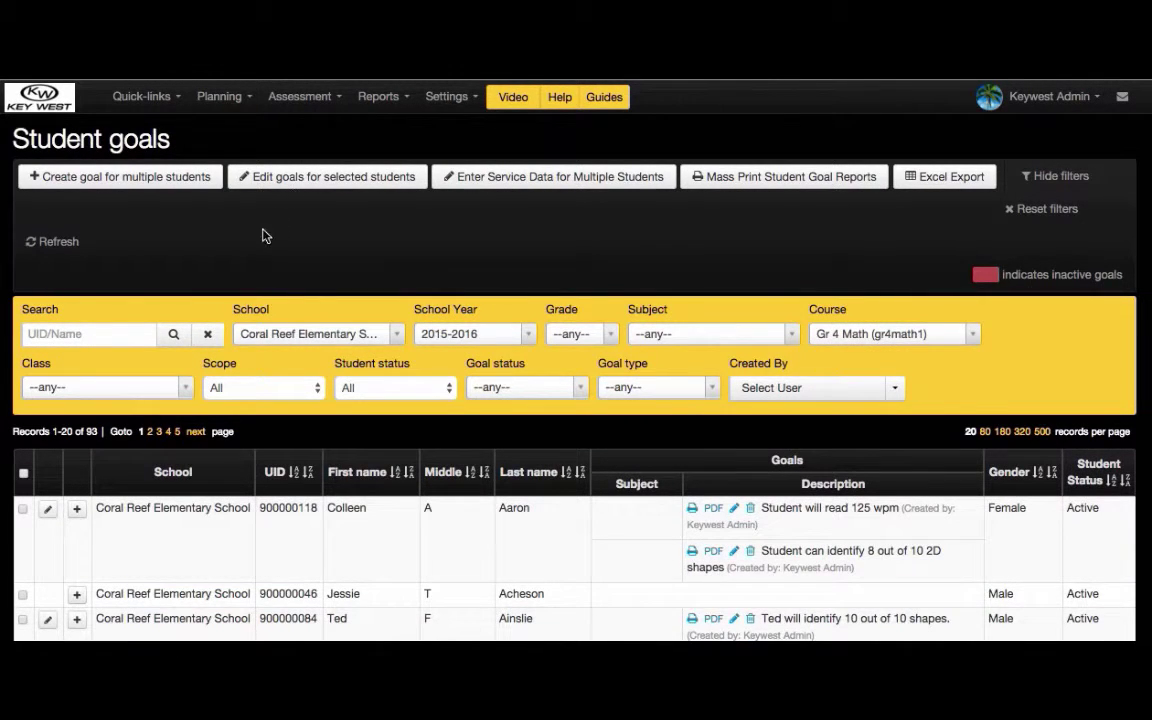
- Select the students with the 125 wpm, 10 out of 10 shapes and narrative comp. goals, and open their goals for joint editing
scroll(259, 241, "down", 3)
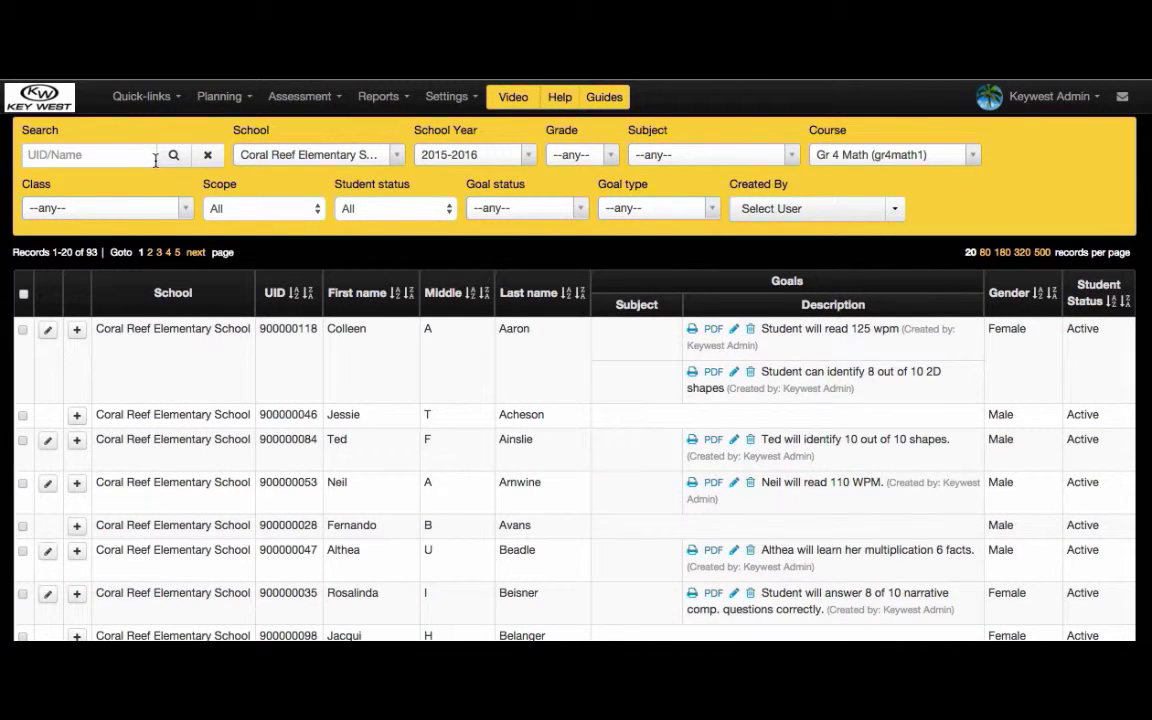
left_click(22, 331)
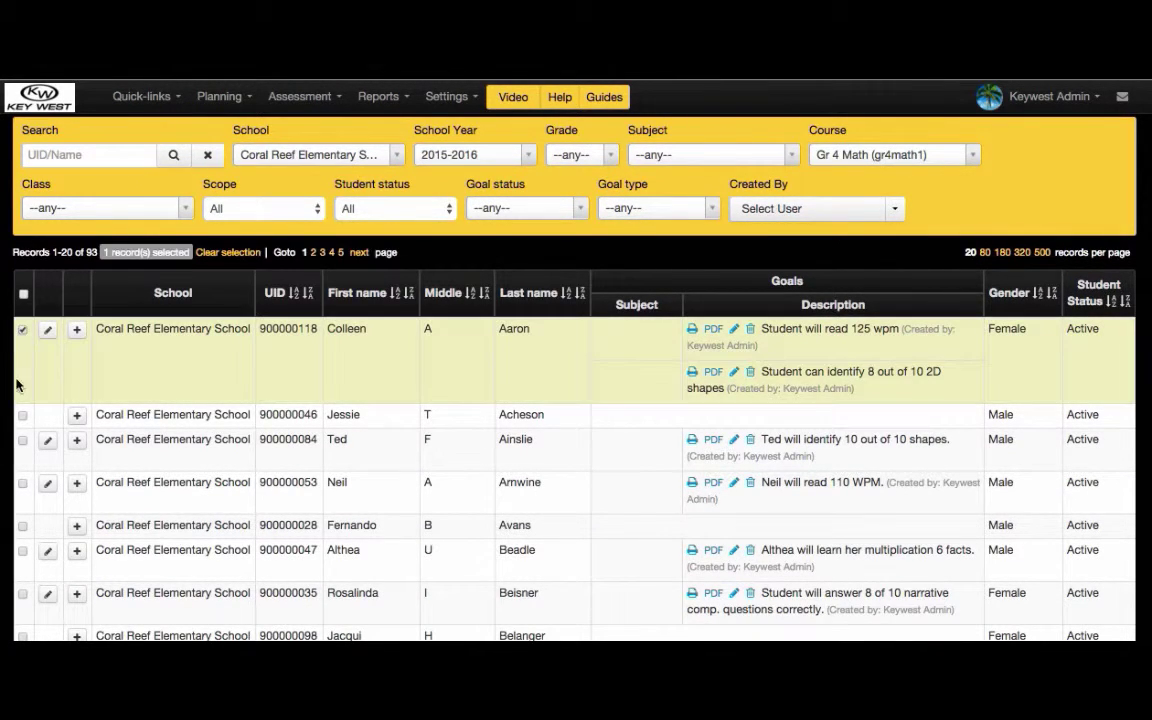
left_click(22, 442)
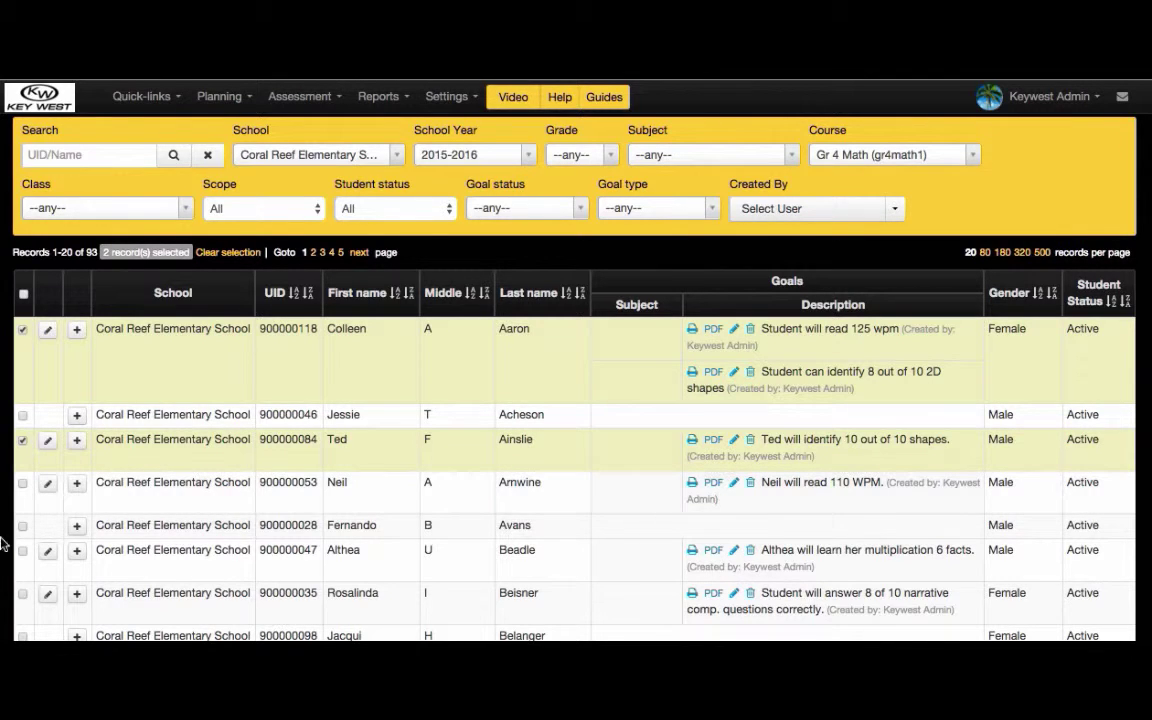
left_click(20, 594)
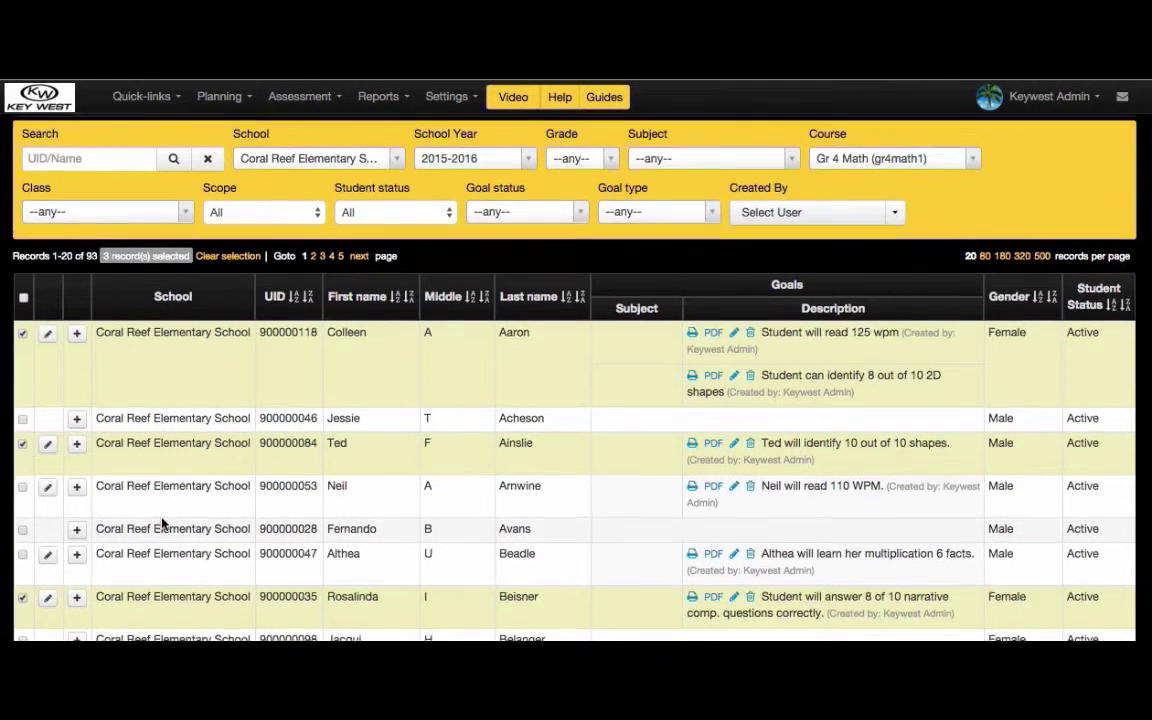
scroll(166, 524, "up", 3)
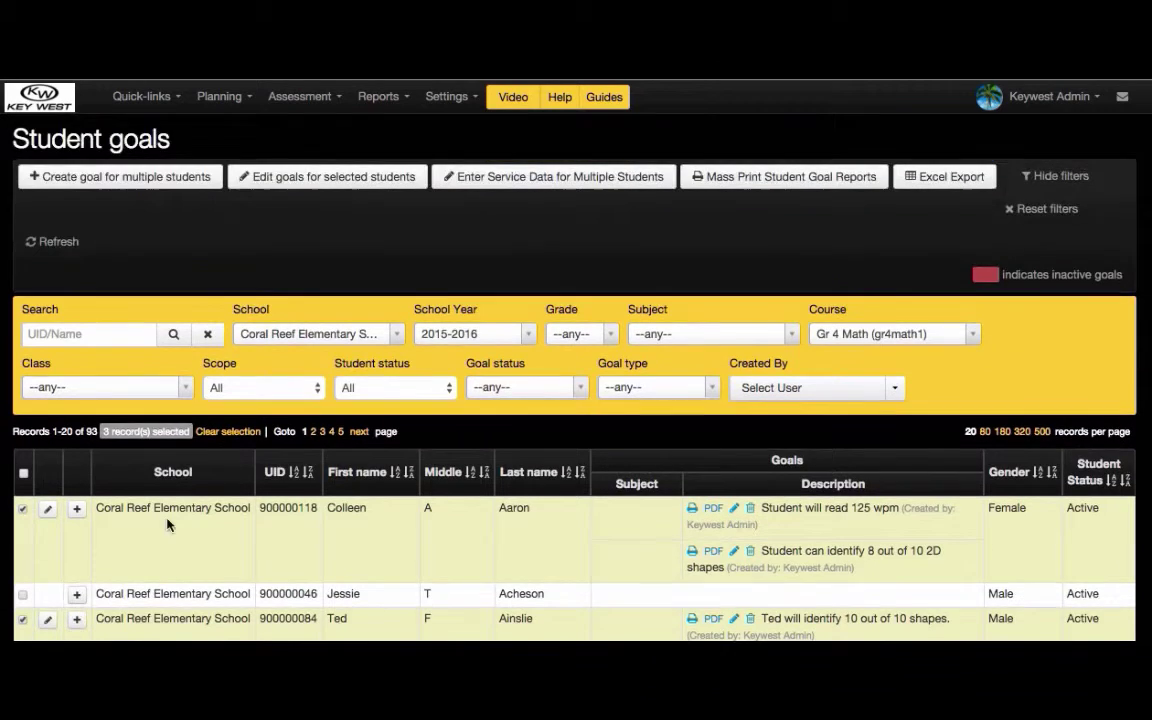
left_click(298, 180)
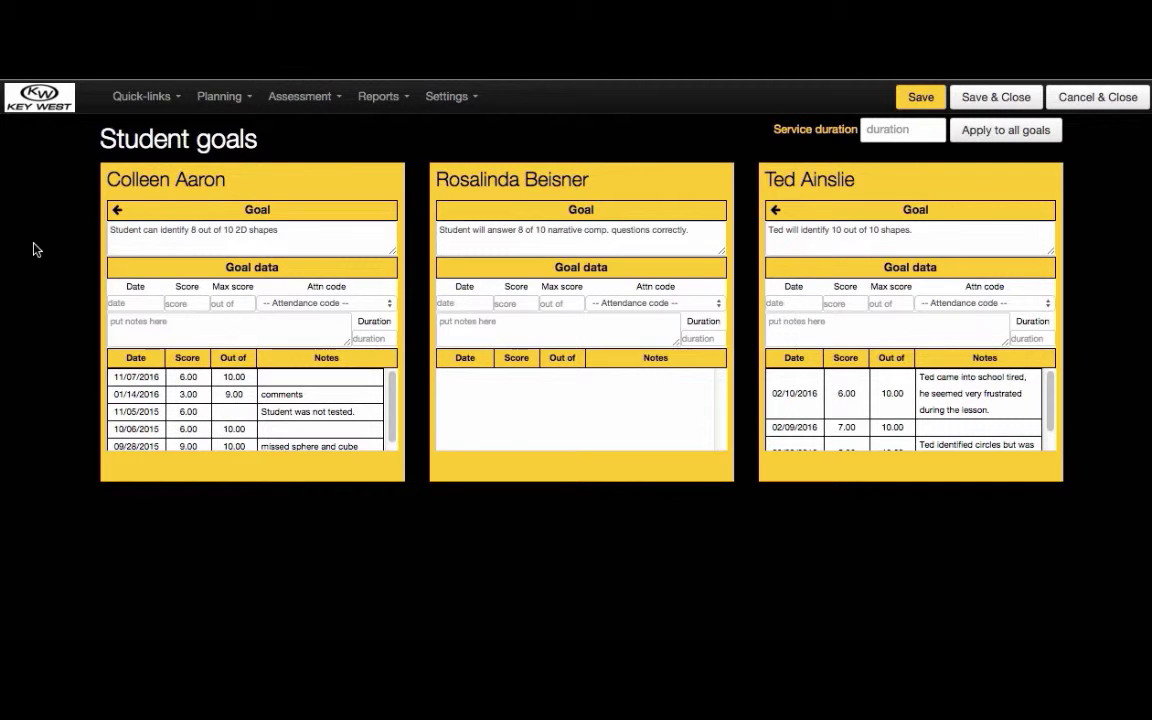
left_click(336, 240)
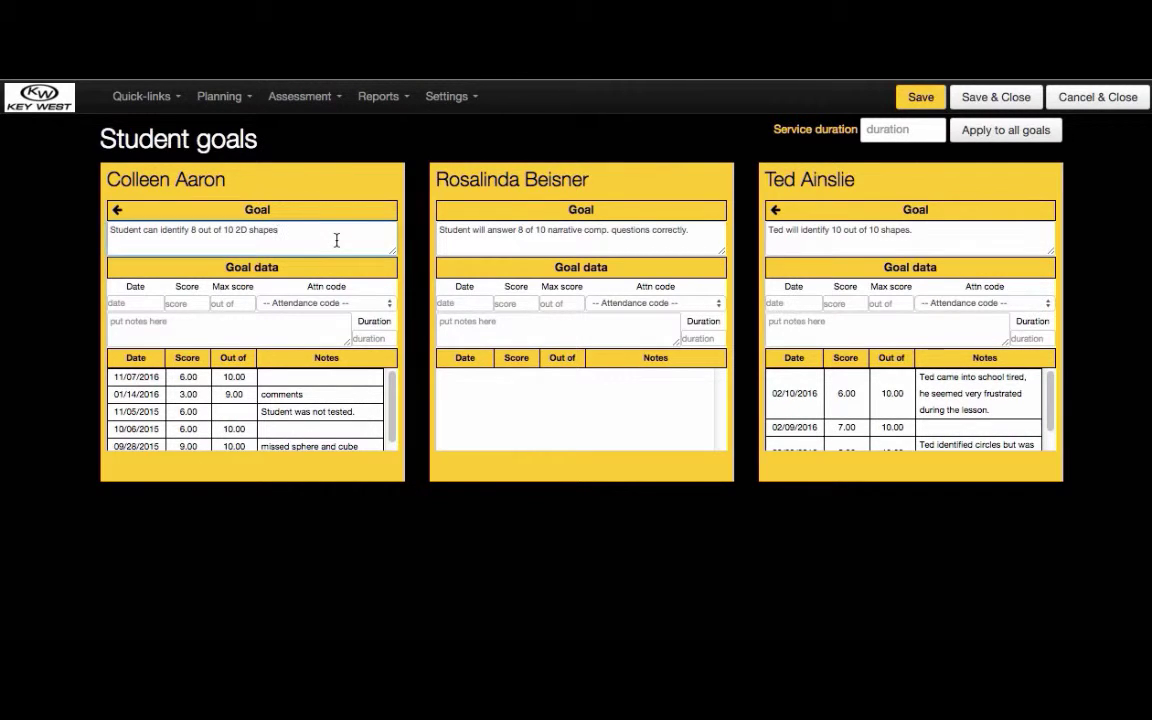
left_click(967, 229)
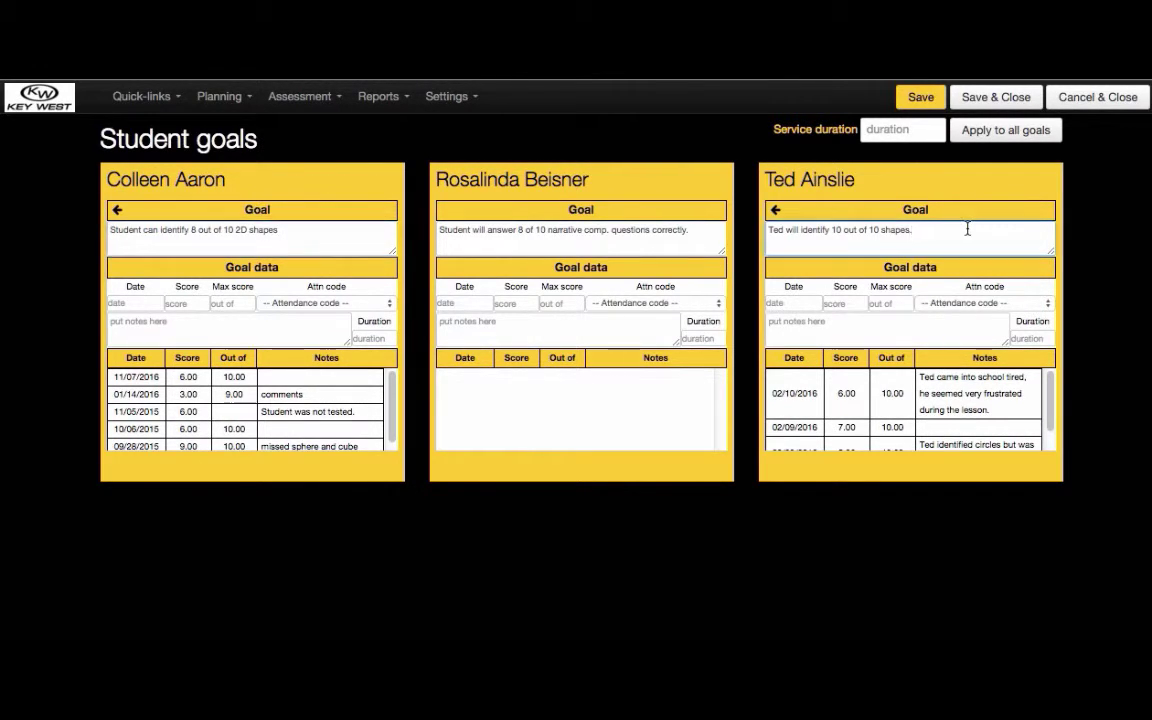
left_click(126, 302)
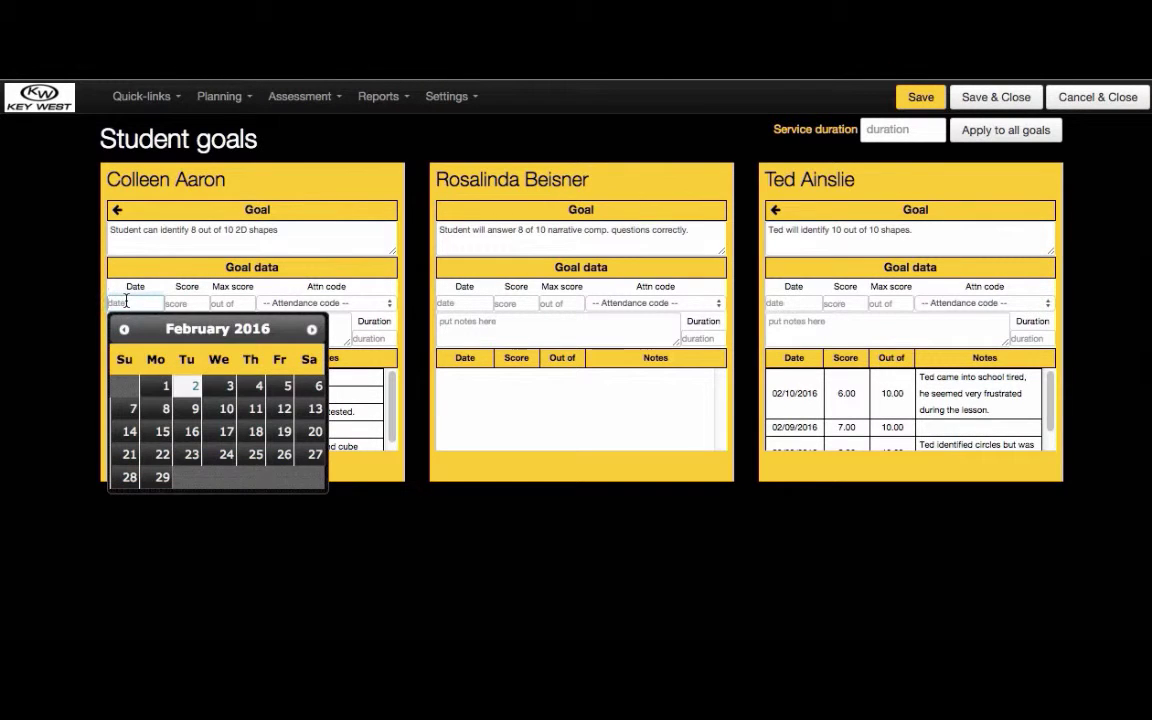
left_click(191, 304)
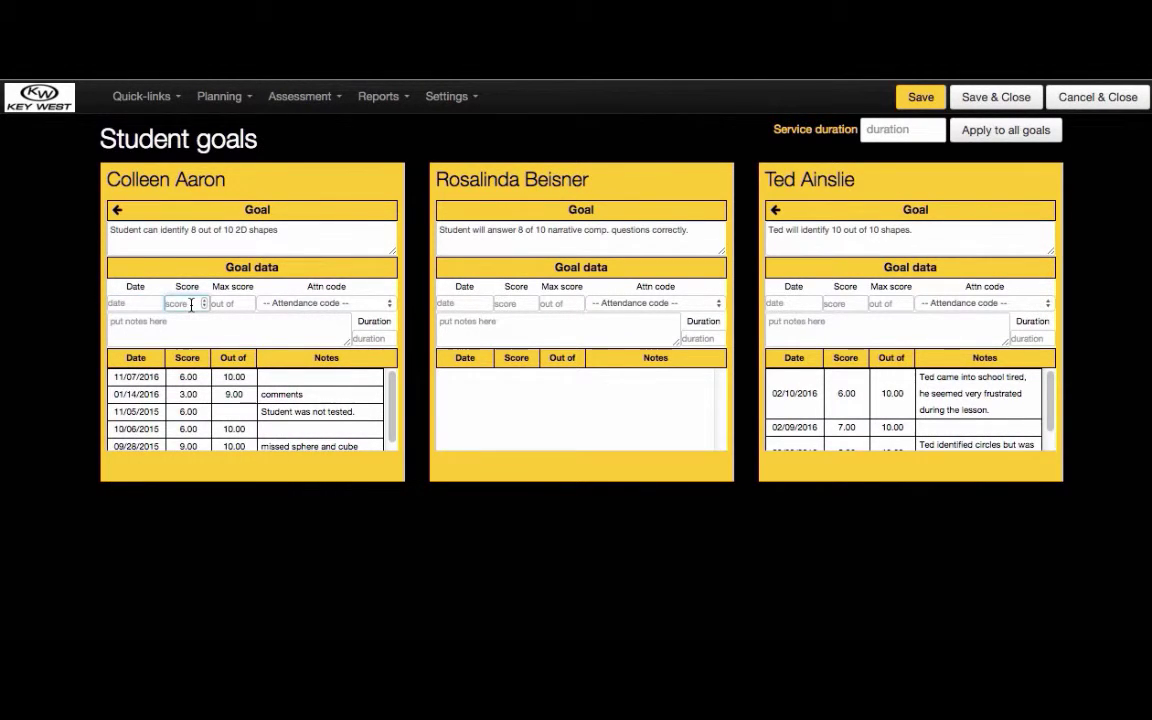
left_click(220, 327)
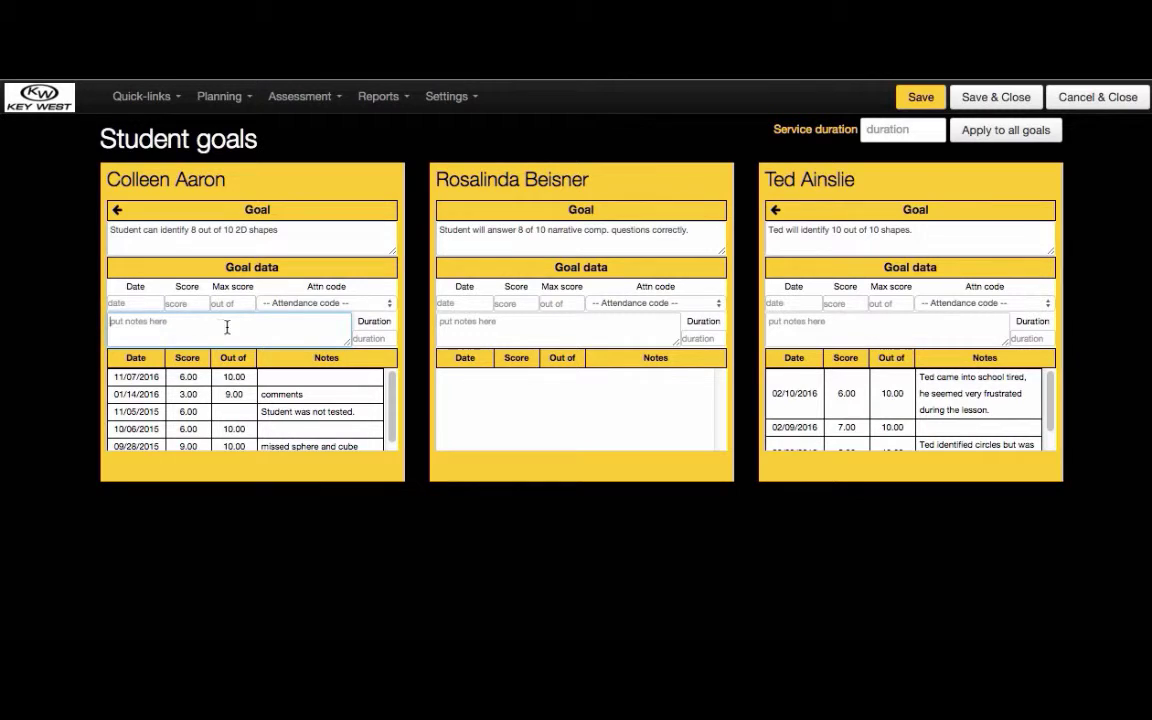
- Try applying a service duration of 25 to all three students' goals, and leave the page without saving
left_click(898, 127)
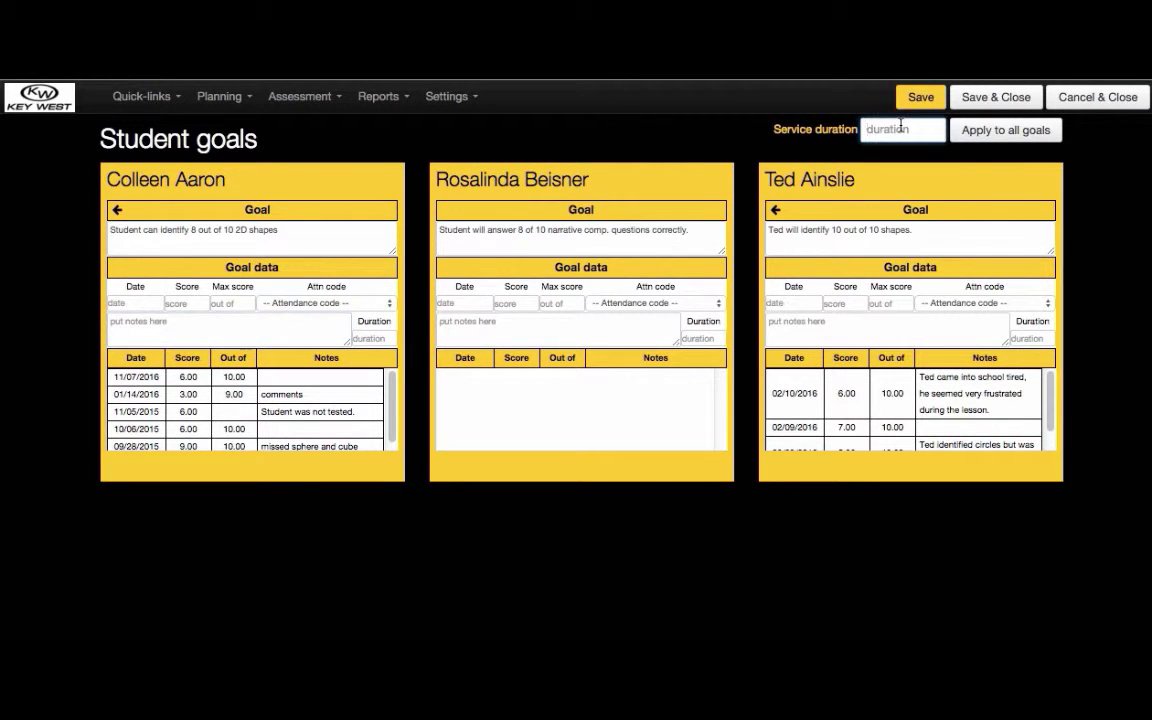
type("25")
left_click(988, 134)
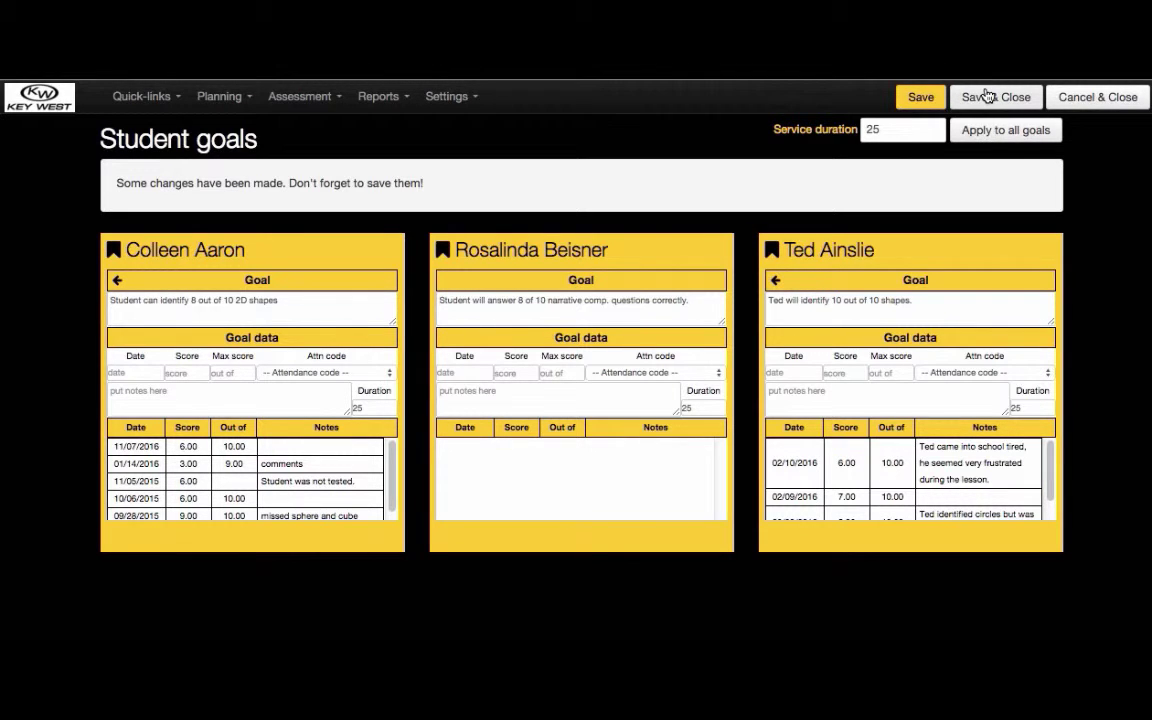
left_click(1100, 103)
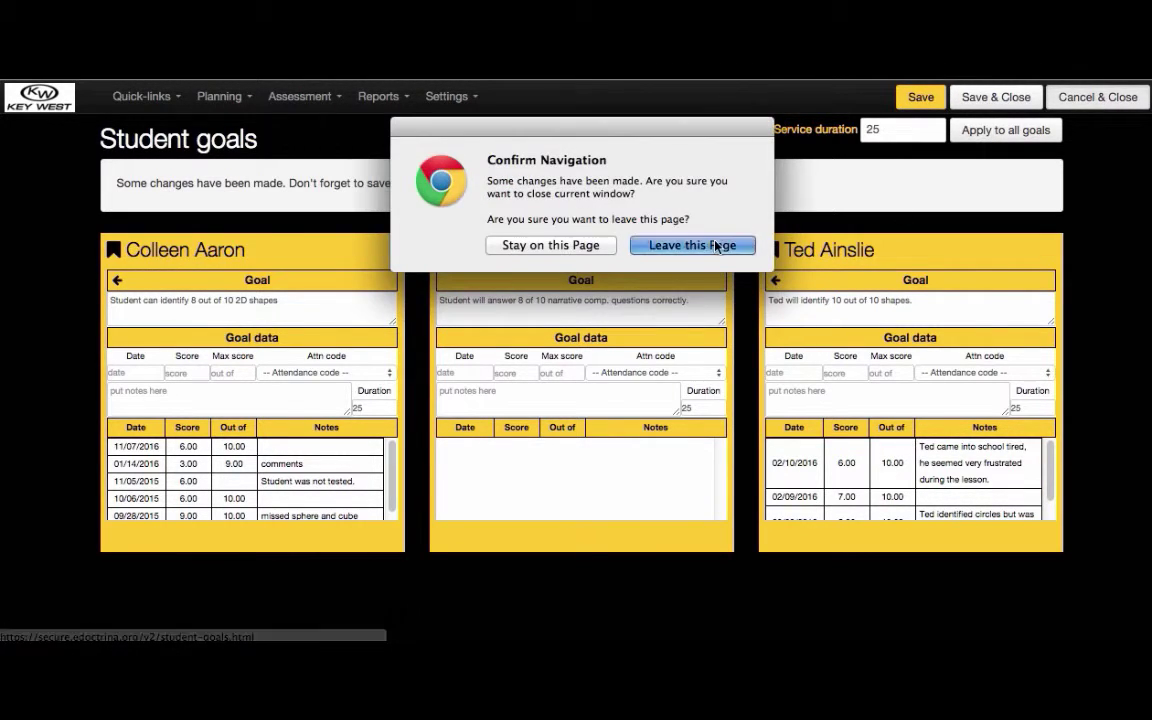
left_click(762, 244)
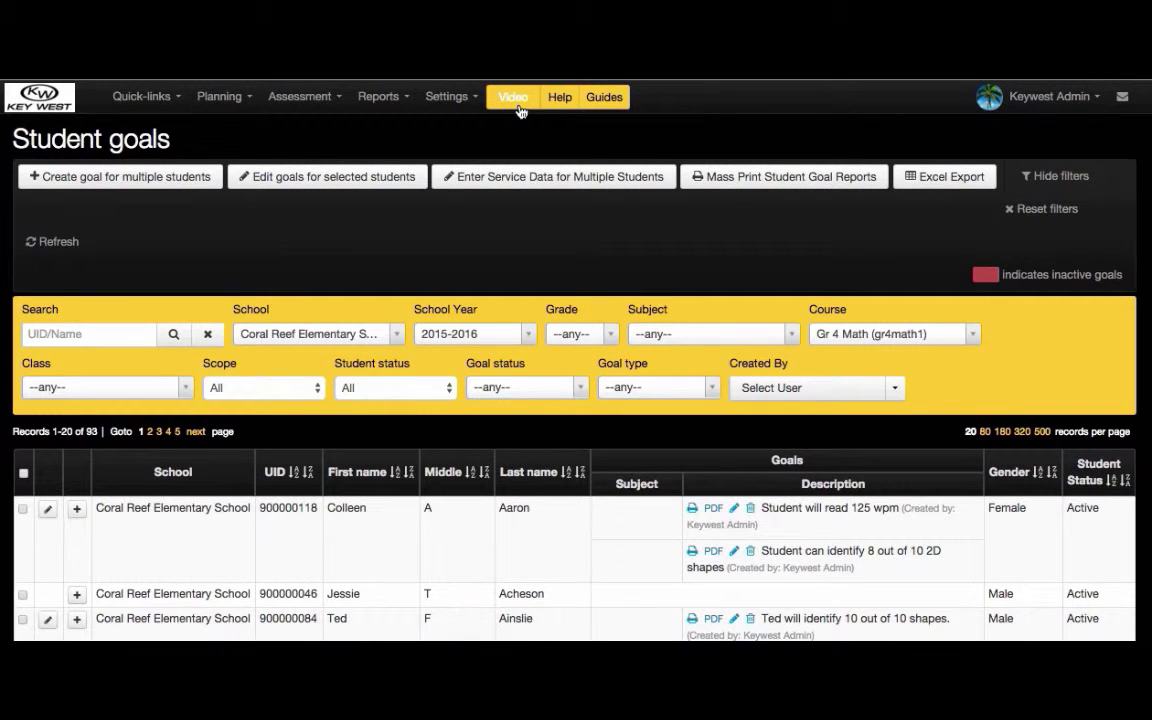
- Select the students with the 110 WPM, multiplication 6 facts and narrative comp. goals, and open service data entry for them
scroll(60, 305, "down", 1)
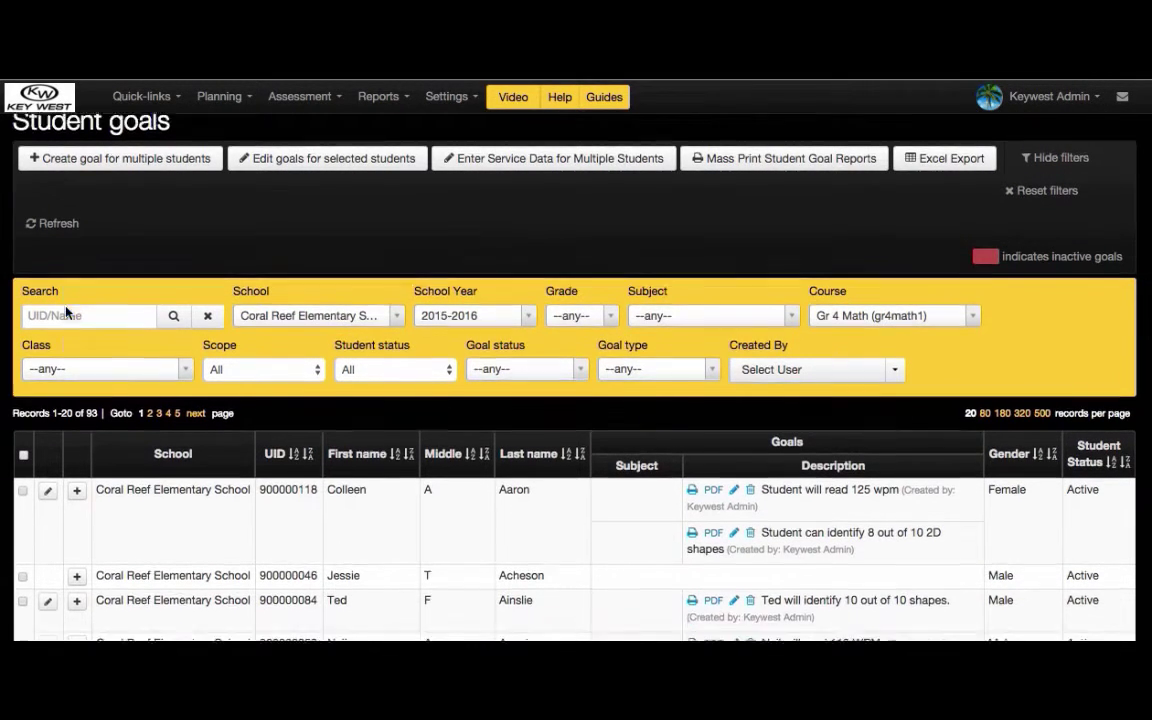
scroll(66, 313, "down", 5)
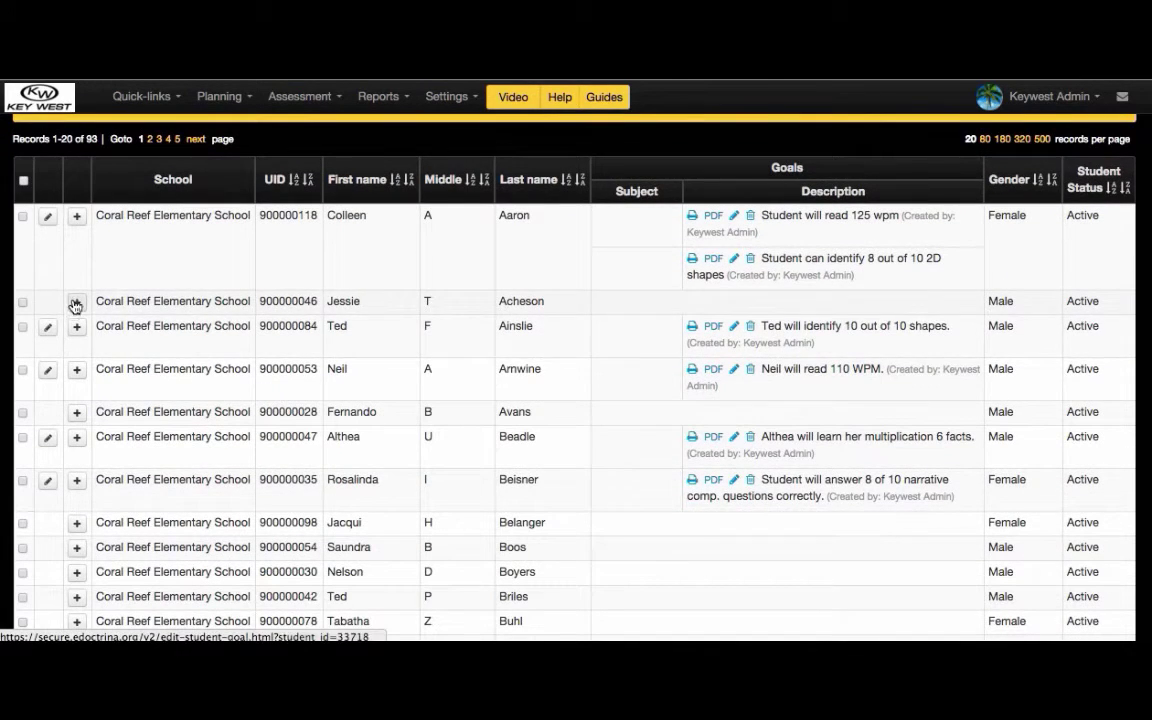
left_click(23, 371)
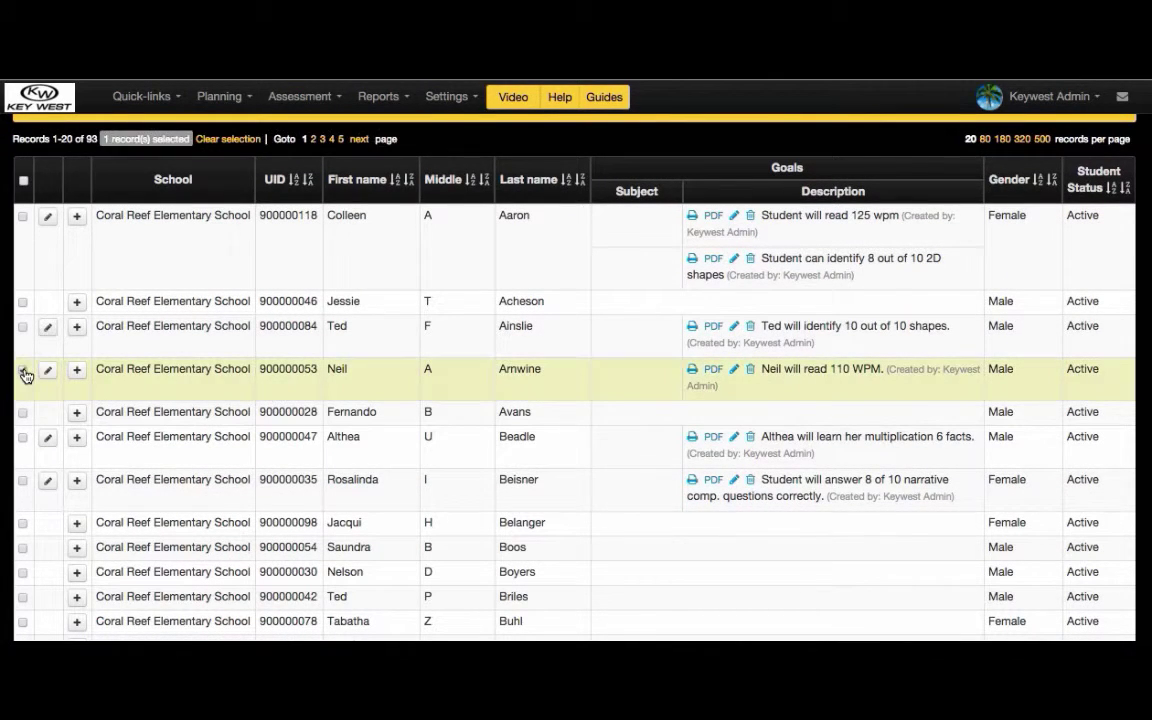
left_click(23, 438)
scroll(26, 440, "down", 4)
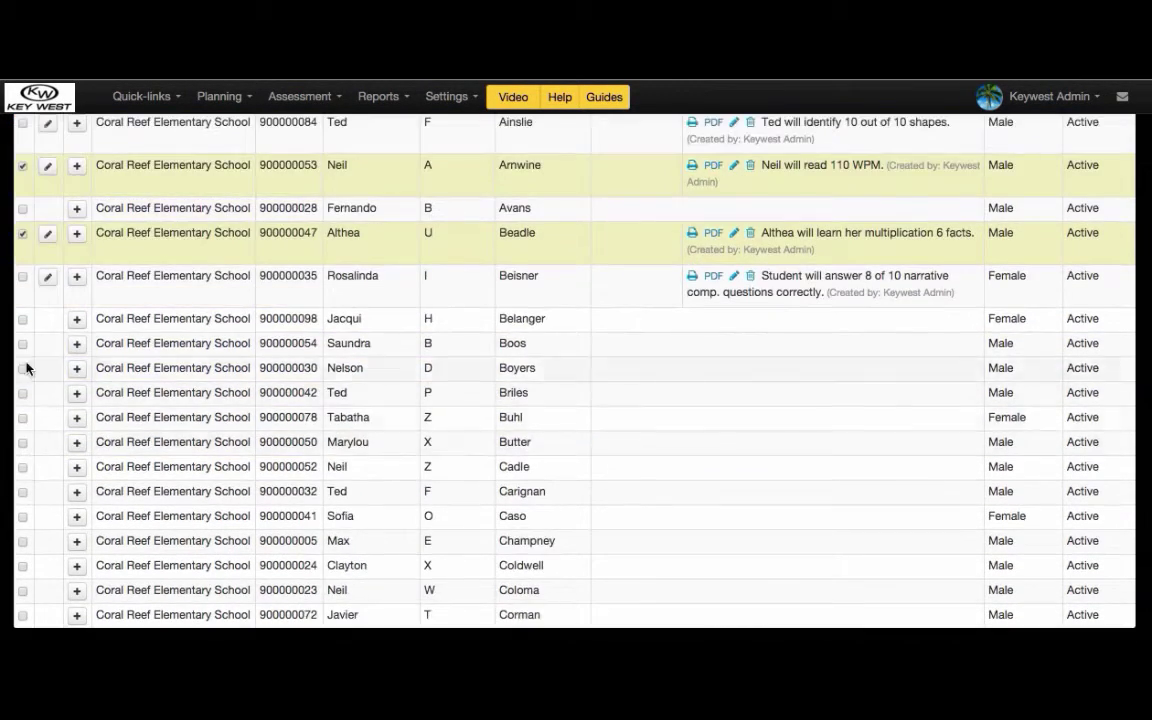
left_click(22, 276)
scroll(296, 211, "up", 10)
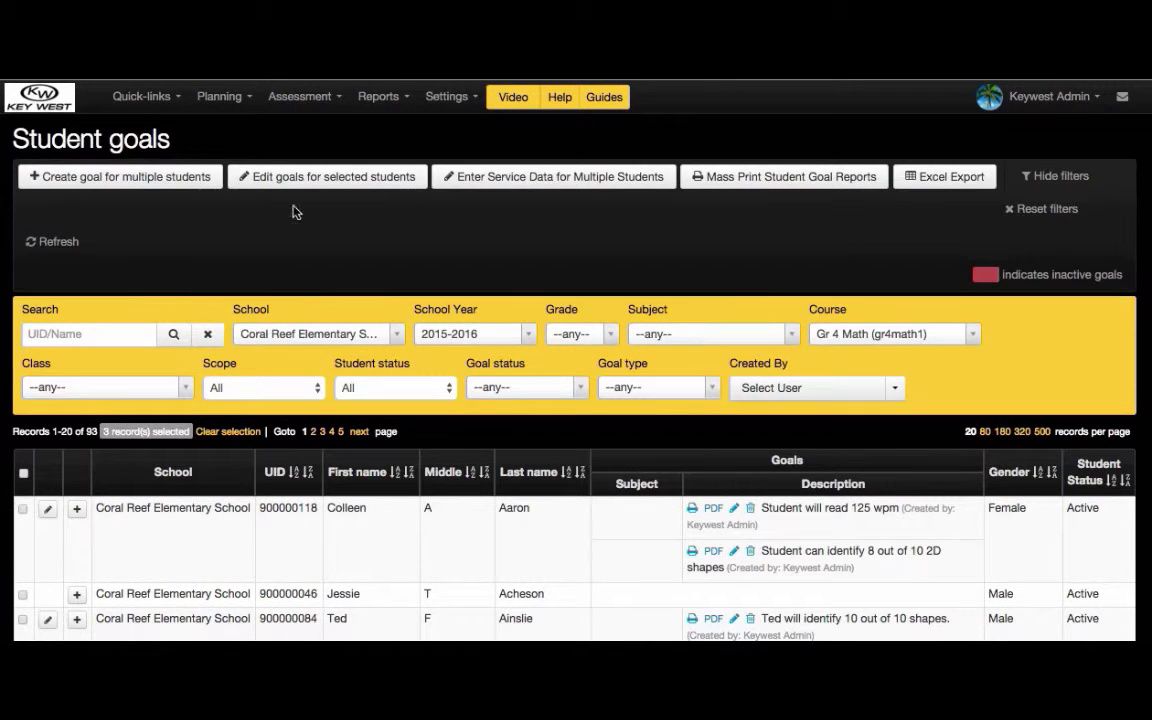
left_click(504, 176)
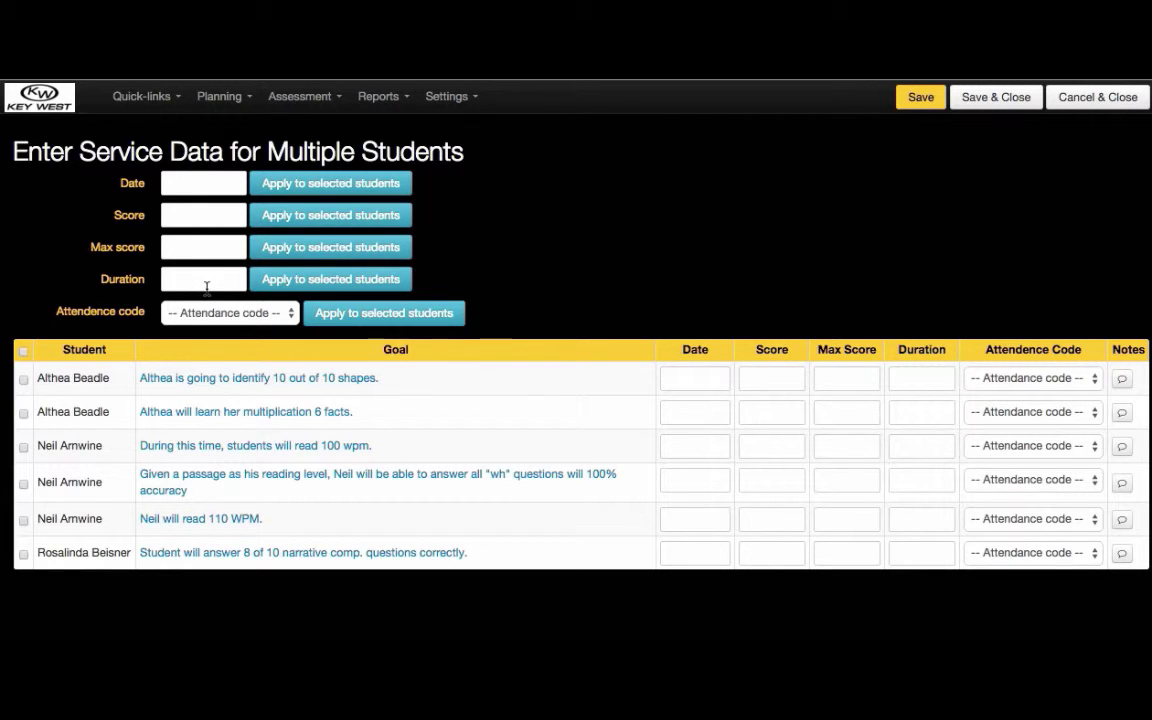
- Select the 10 out of 10 shapes, 100 wpm and narrative comp. goals, and apply the date 02/03/2016 to them
left_click(23, 382)
left_click(23, 447)
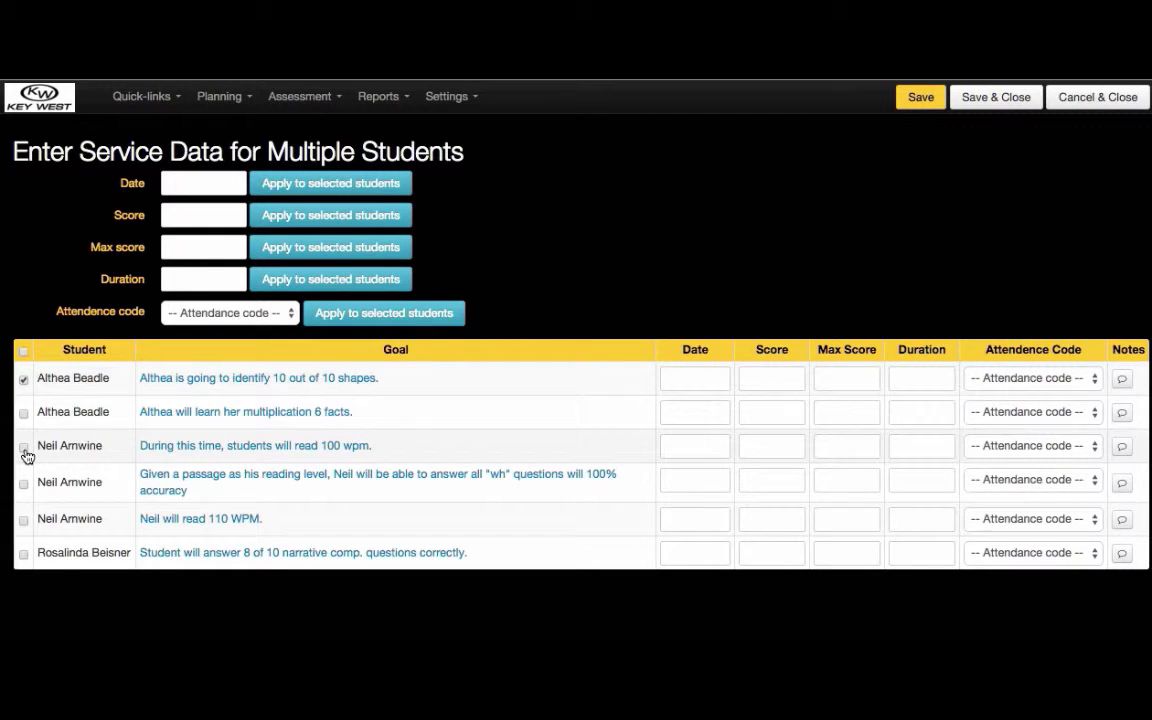
left_click(23, 555)
left_click(203, 186)
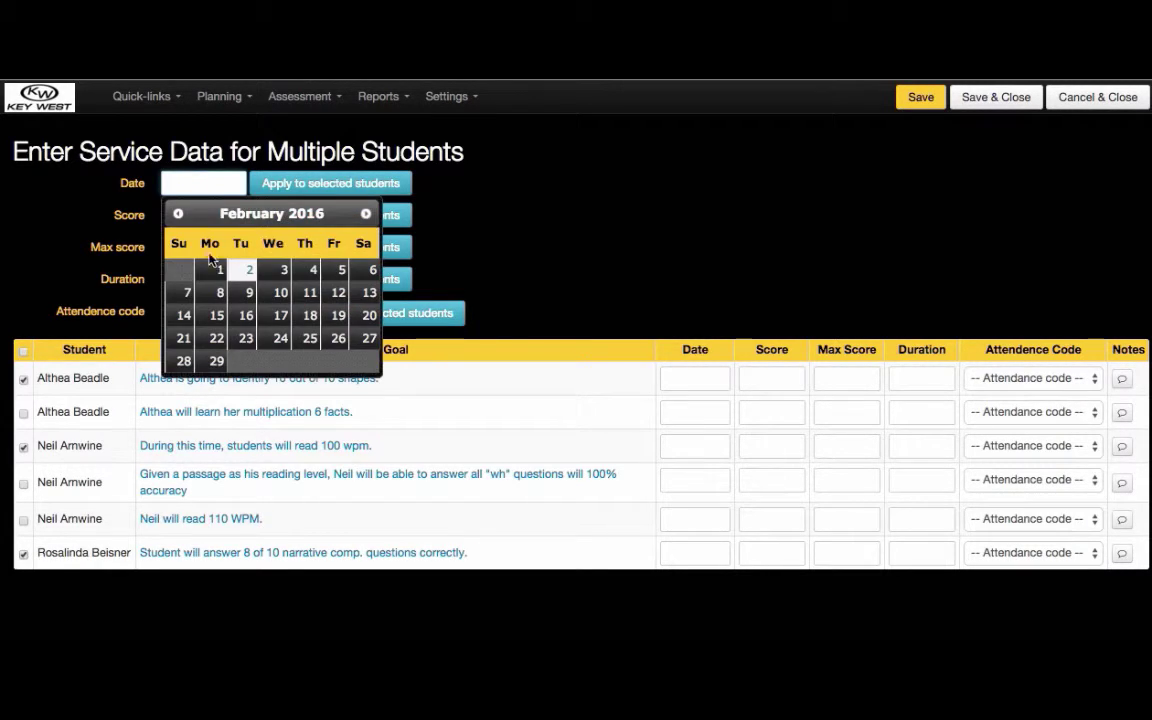
left_click(276, 271)
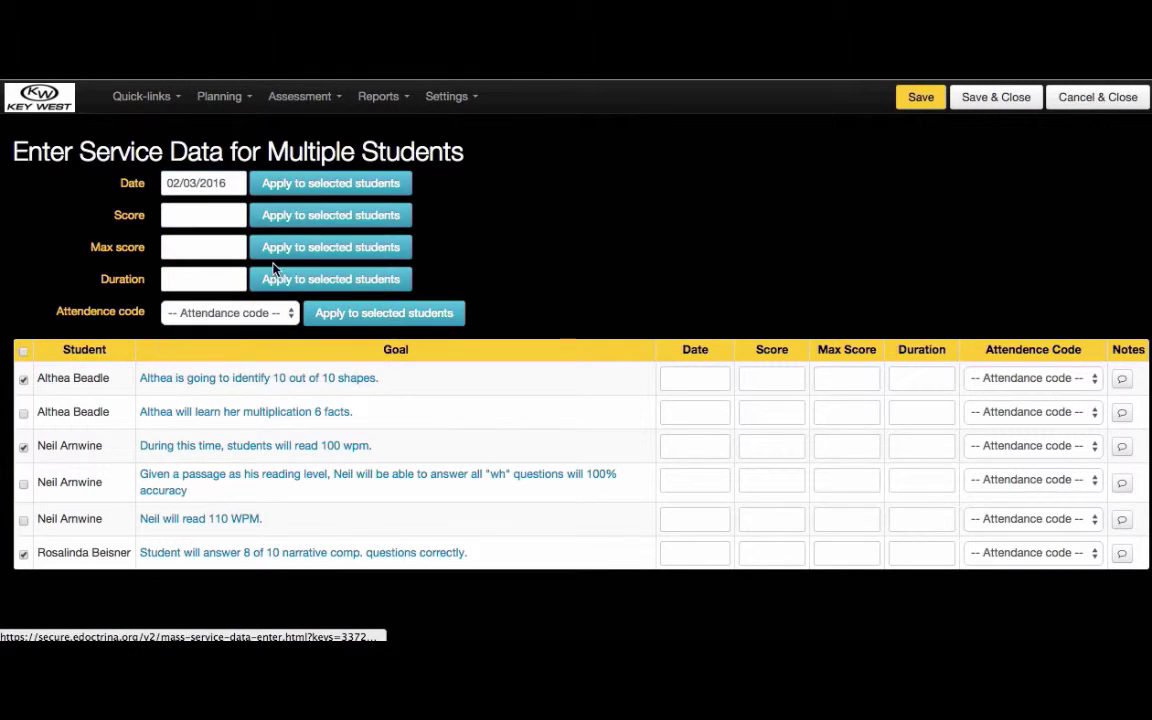
left_click(295, 186)
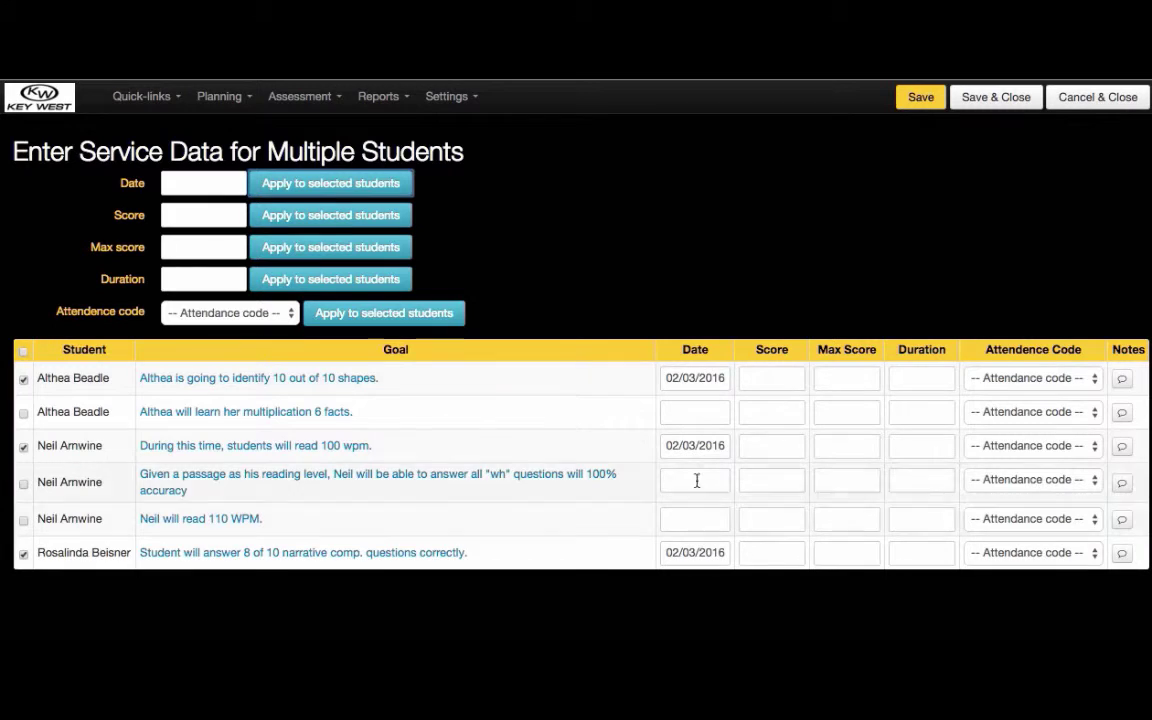
- Apply a duration of 25 and the attendance code Present to the three selected student goals
left_click(221, 215)
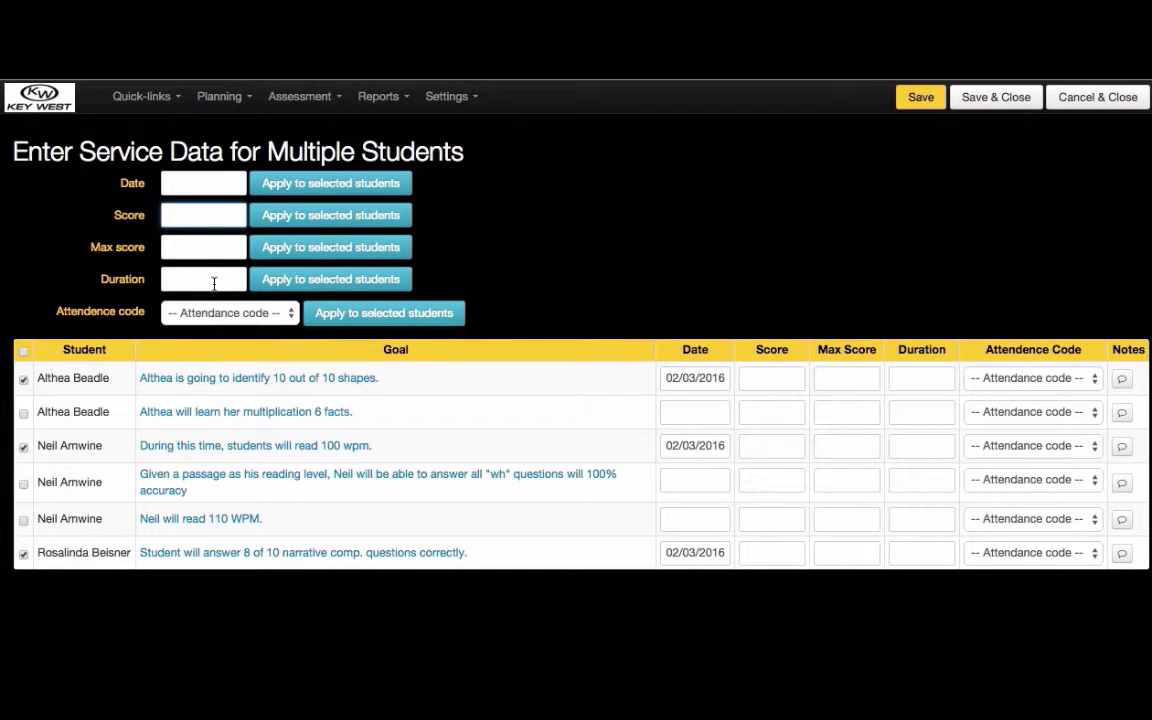
type("25")
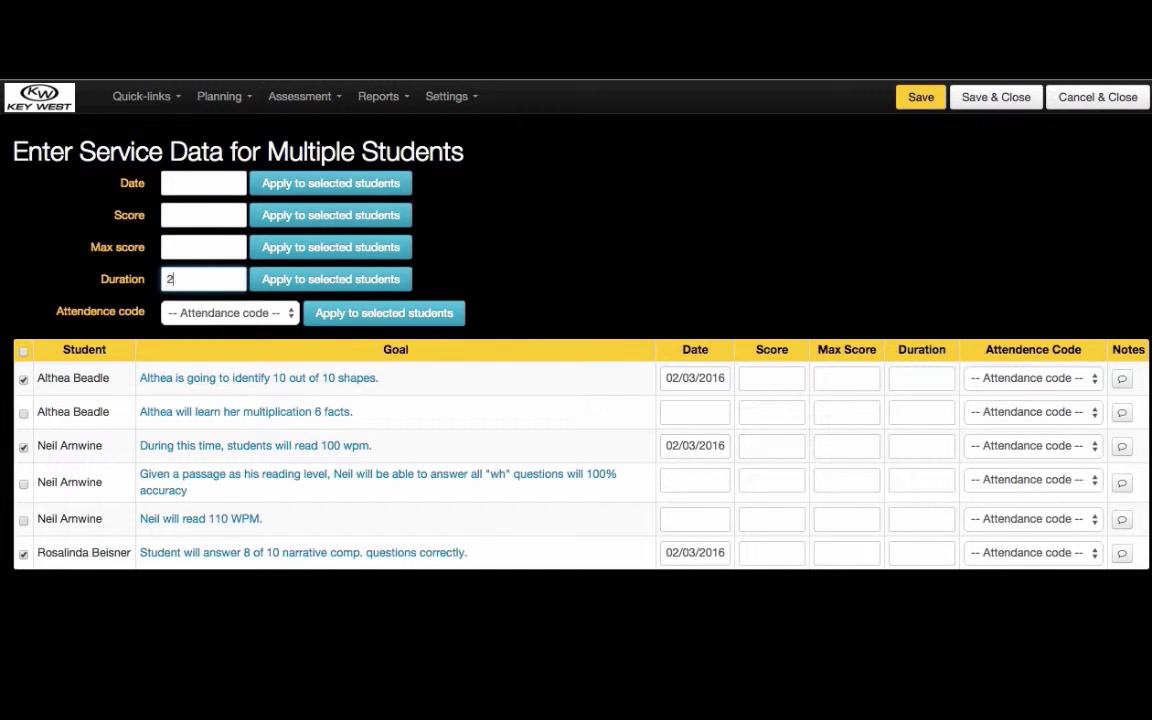
left_click(320, 280)
left_click(275, 312)
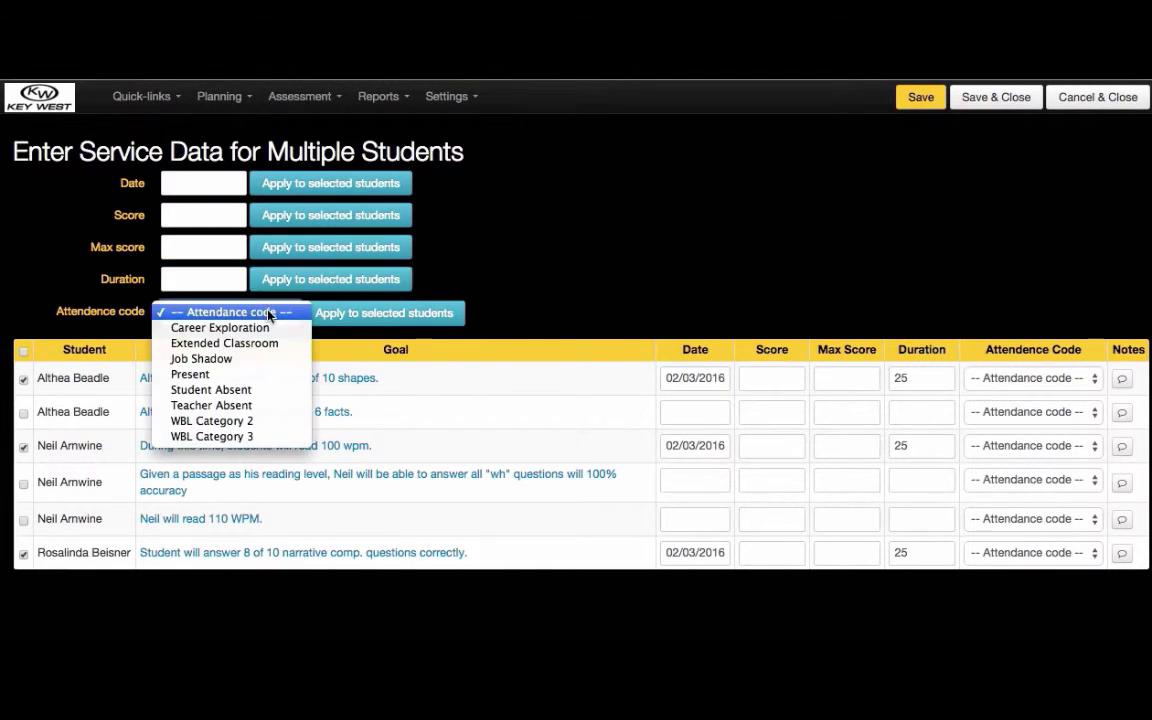
left_click(243, 374)
left_click(368, 314)
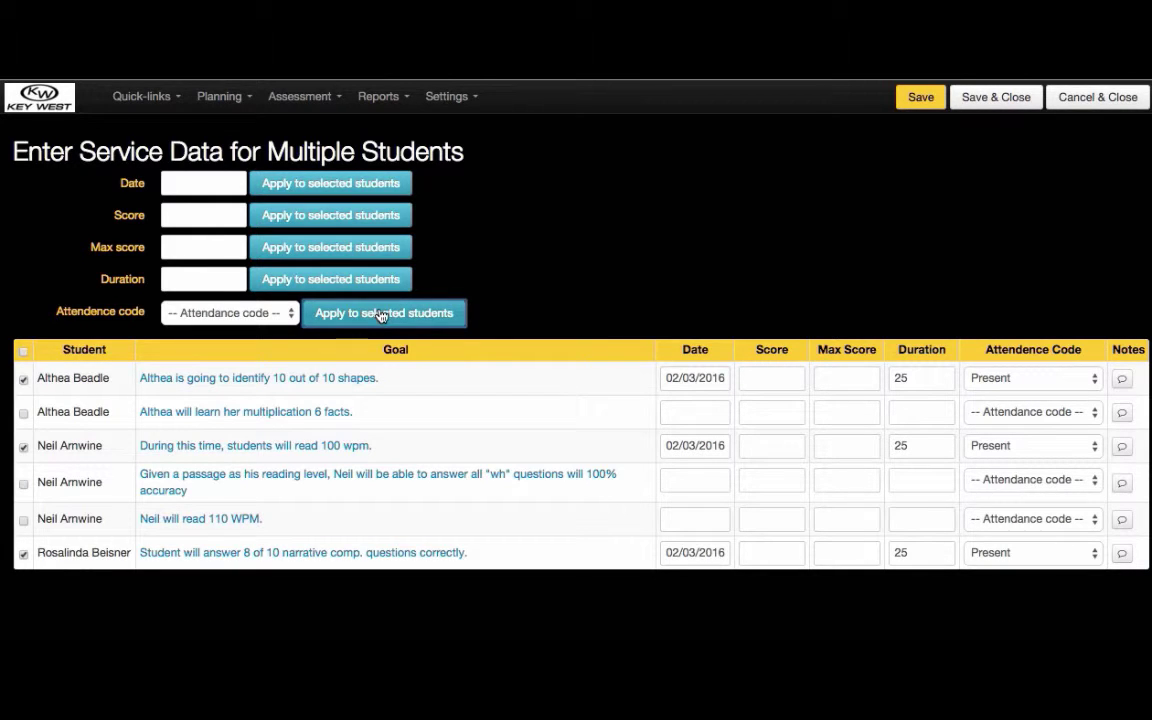
- Add the note "Here are my notes." to the 10 out of 10 shapes goal, and leave service data entry without saving
left_click(1123, 384)
left_click(676, 296)
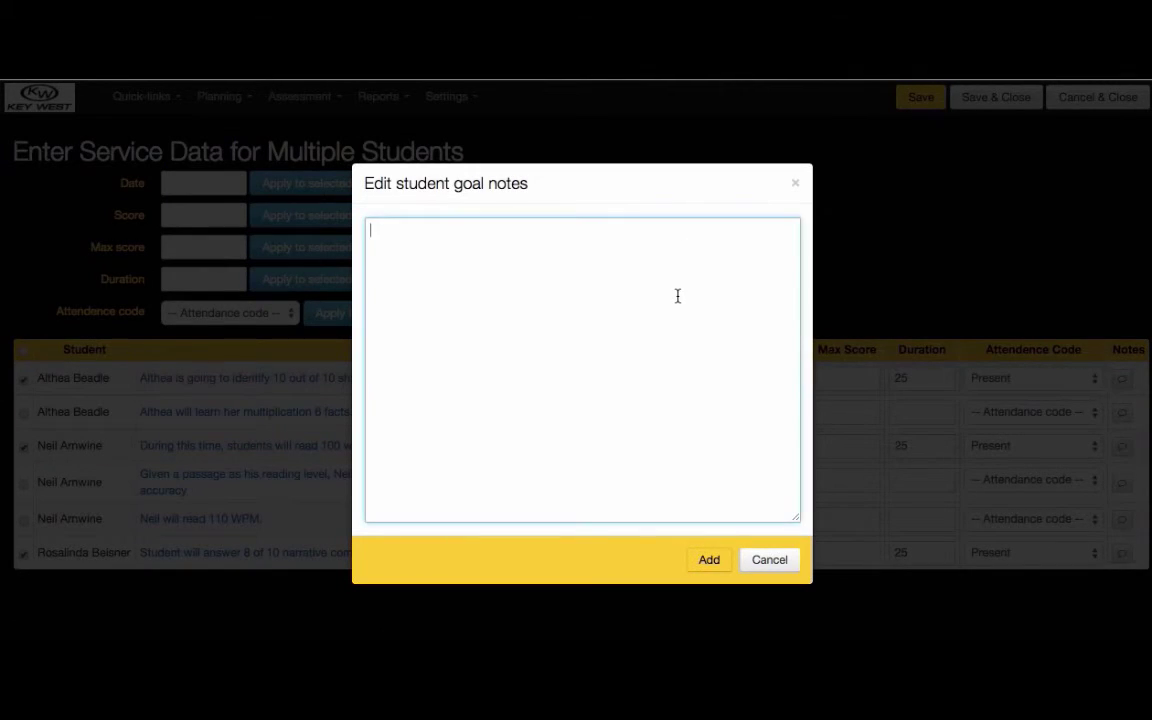
type("Here are my notes.")
left_click(712, 558)
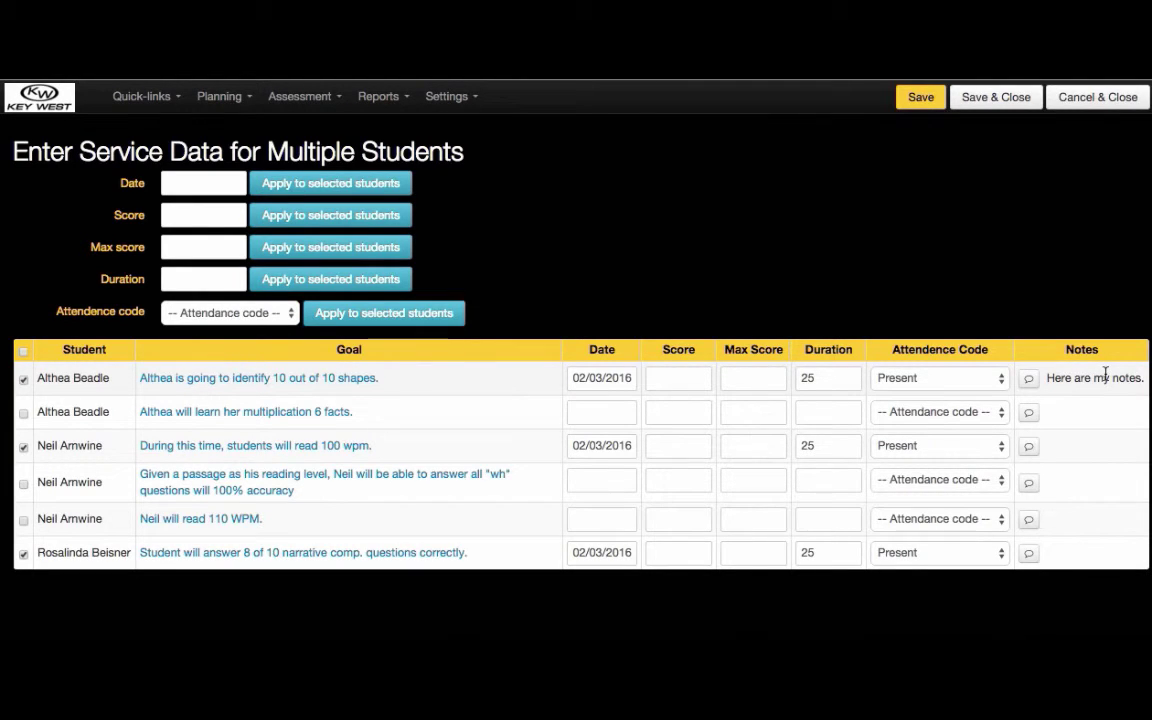
left_click(1098, 97)
left_click(725, 268)
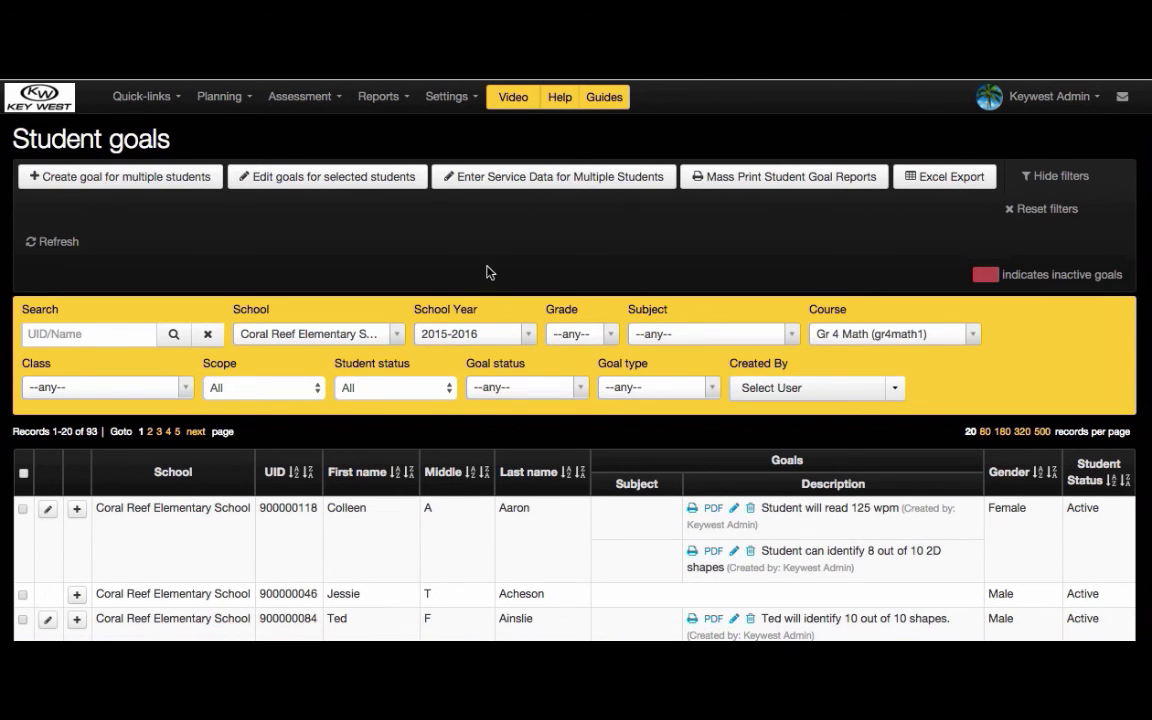
scroll(31, 437, "down", 4)
scroll(31, 437, "up", 4)
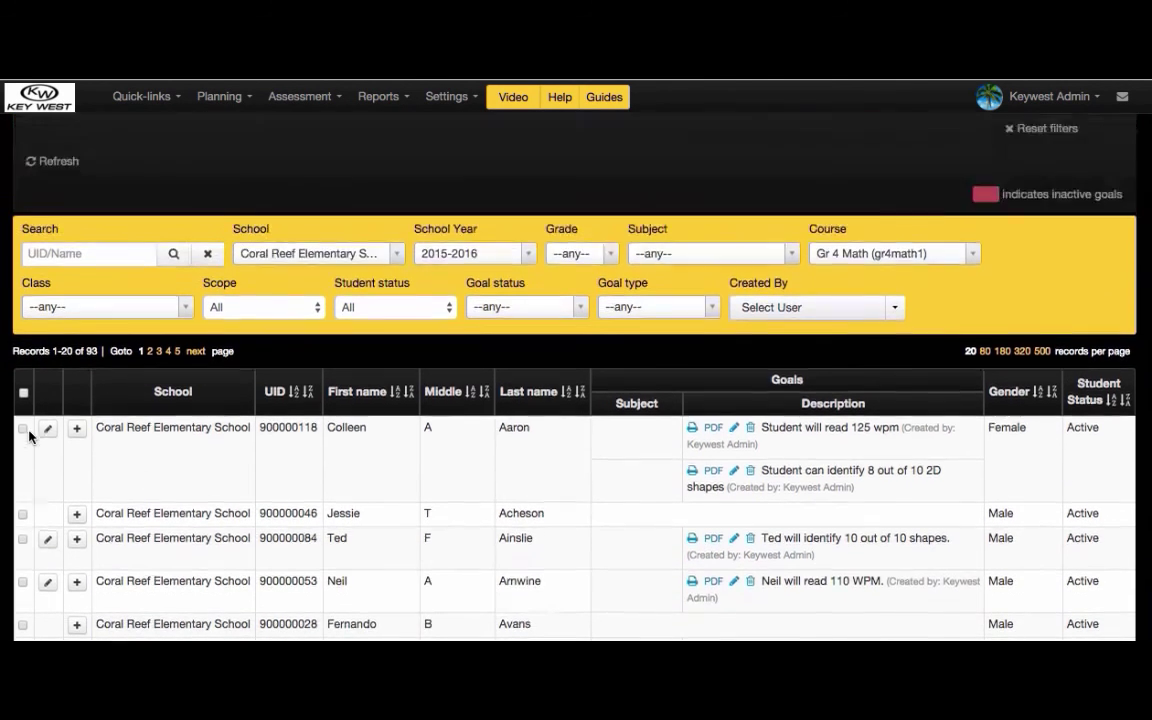